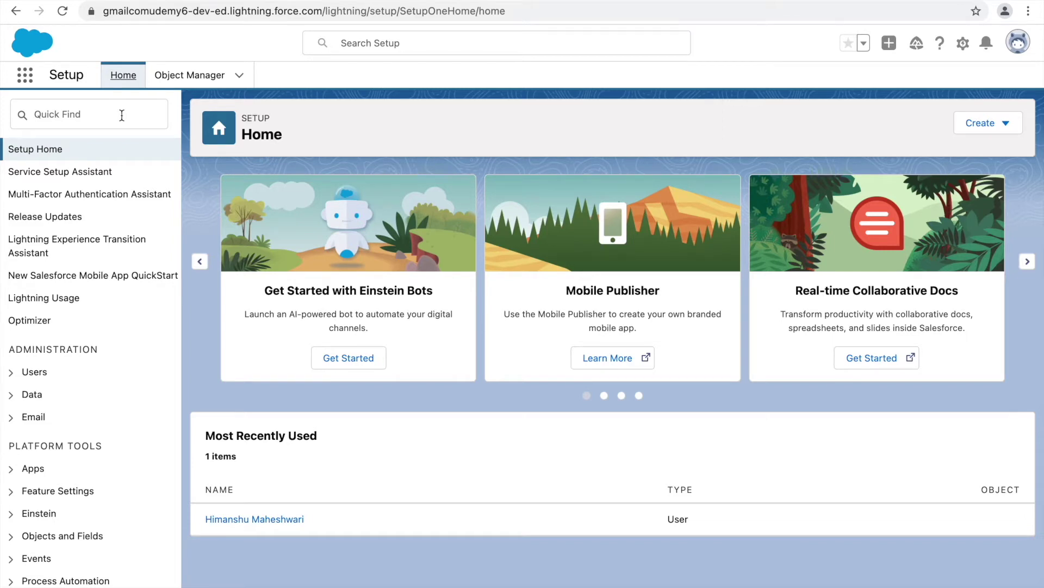
- Search Setup for 'company information' and open the Company Information page
click(101, 115)
text(compan)
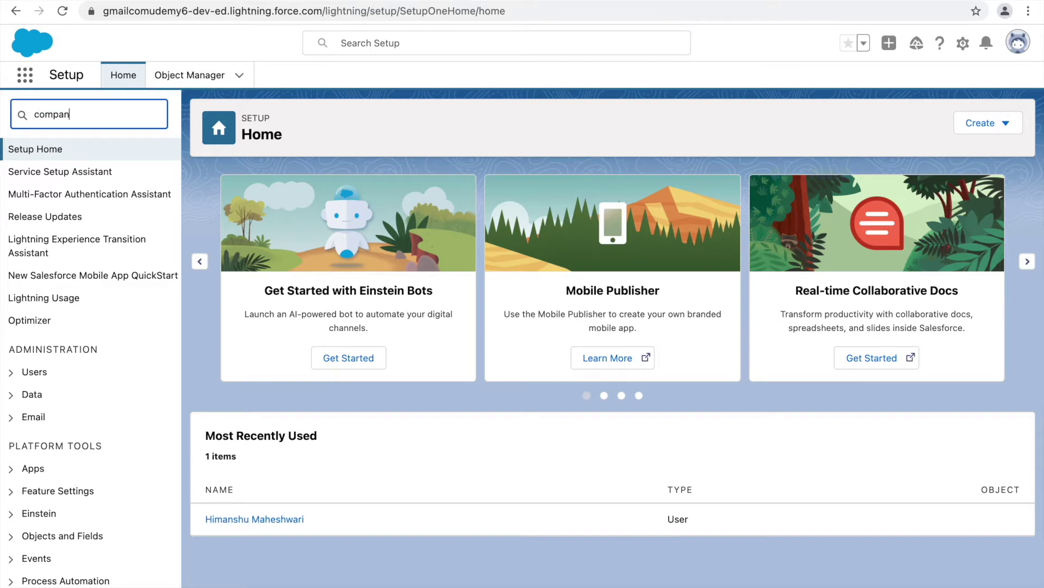
text(y informatio)
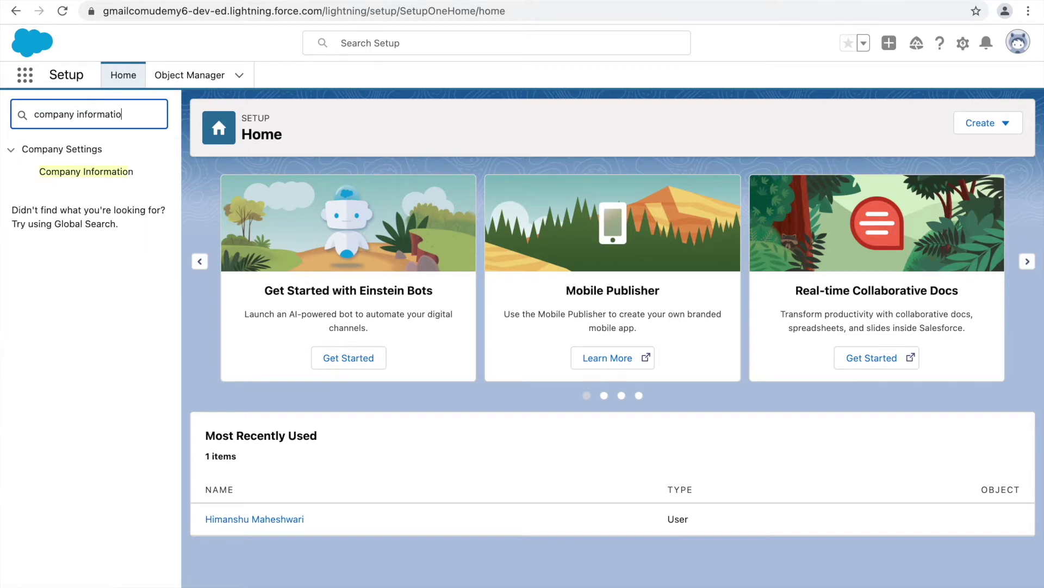
click(109, 173)
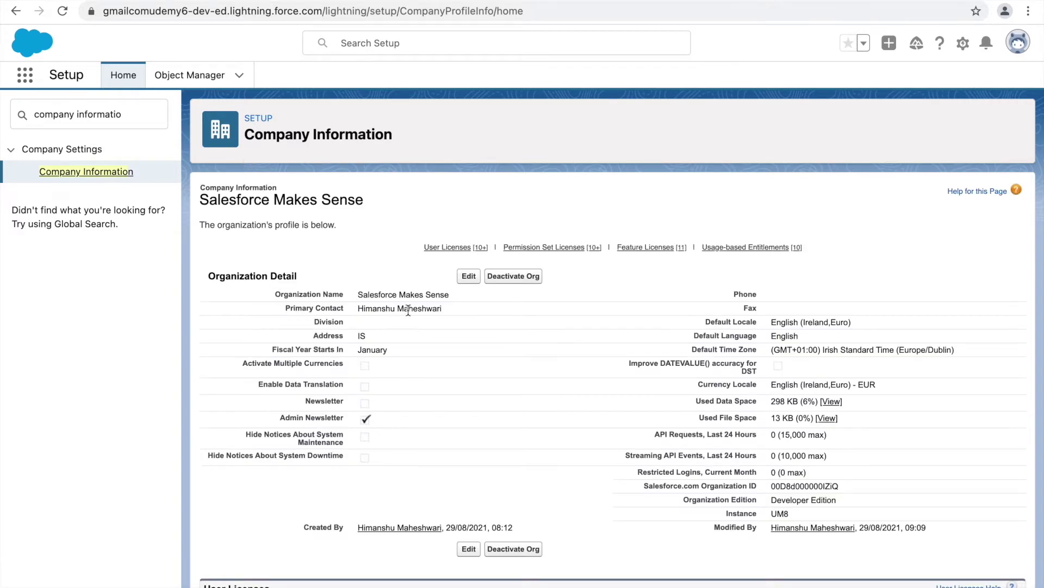
- Point out the organization name Salesforce Makes Sense and the primary contact's name
drag(358, 295, 452, 299)
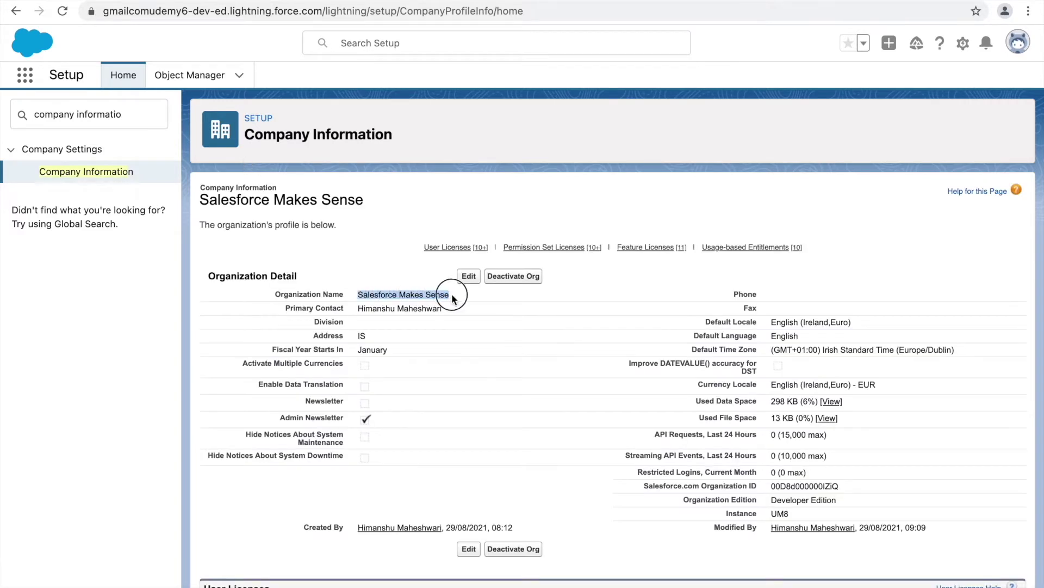
click(468, 295)
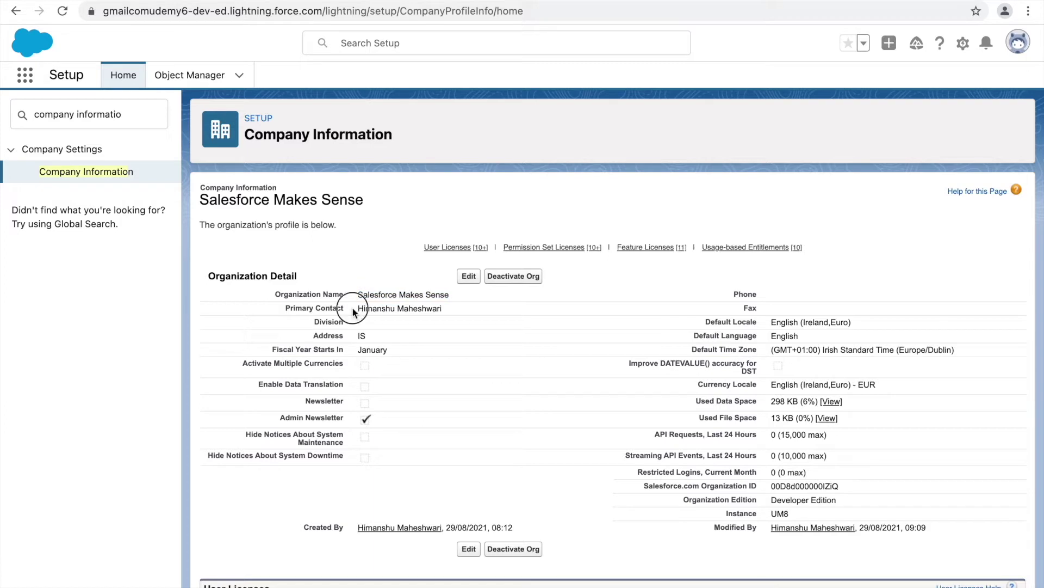
drag(353, 311, 443, 306)
click(462, 307)
- Point out the January fiscal year start and default time zone, then edit the company details
double_click(381, 350)
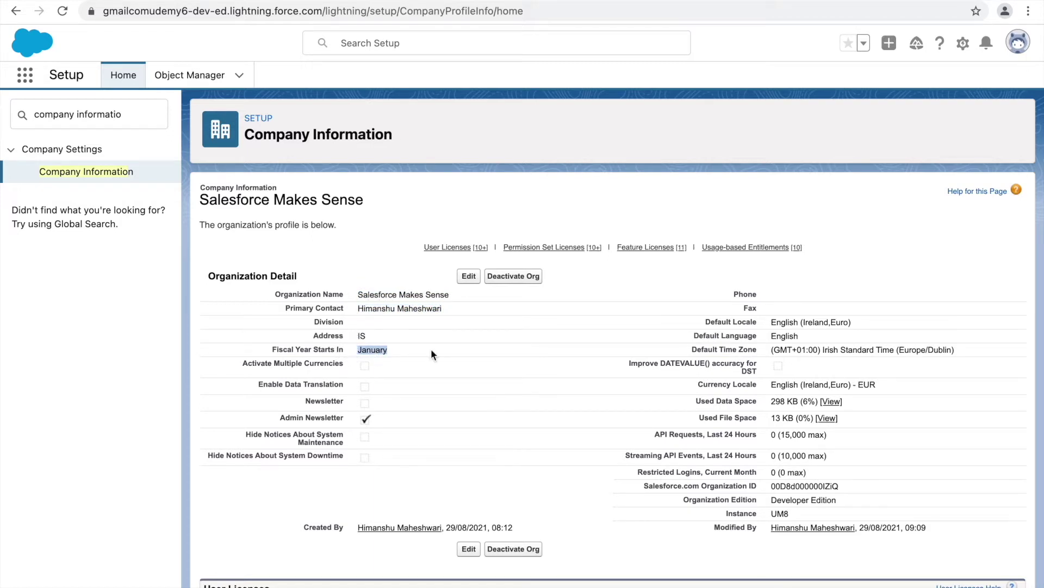
click(555, 350)
double_click(748, 349)
click(796, 350)
click(467, 277)
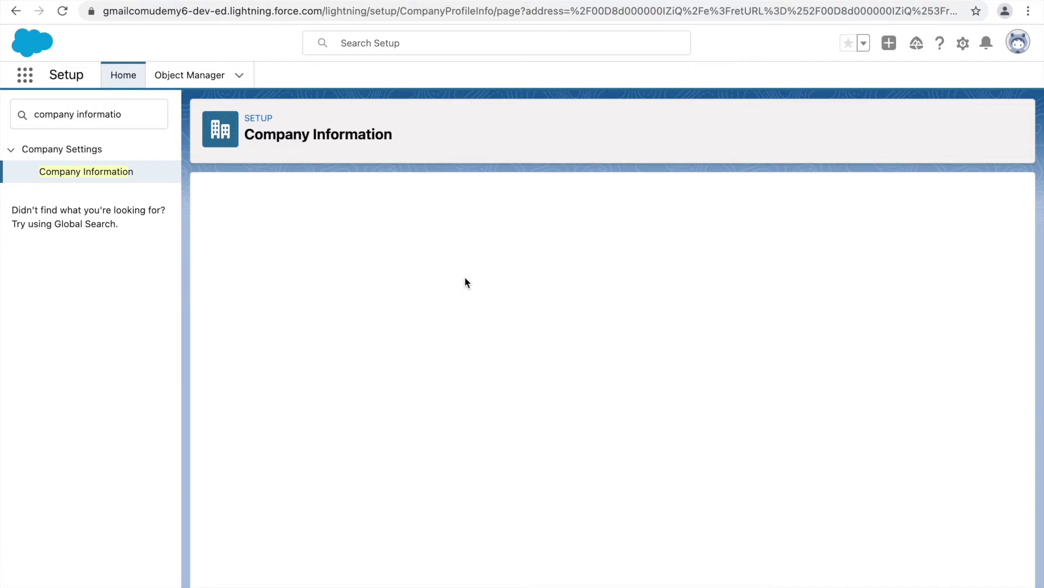
- Change the country to INDIA and the default locale to English (India)
scroll(680, 383, down, 3)
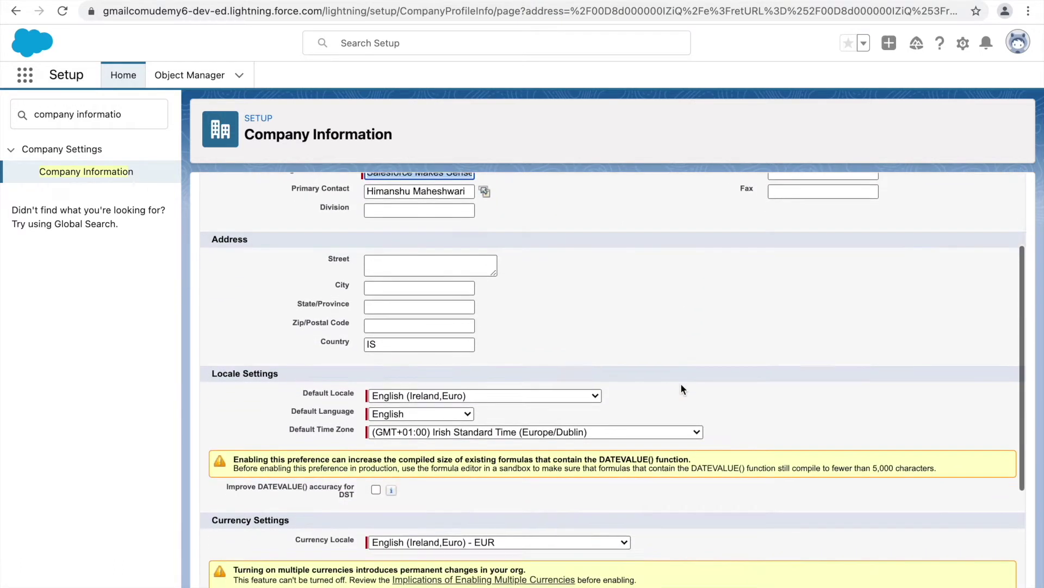
click(397, 321)
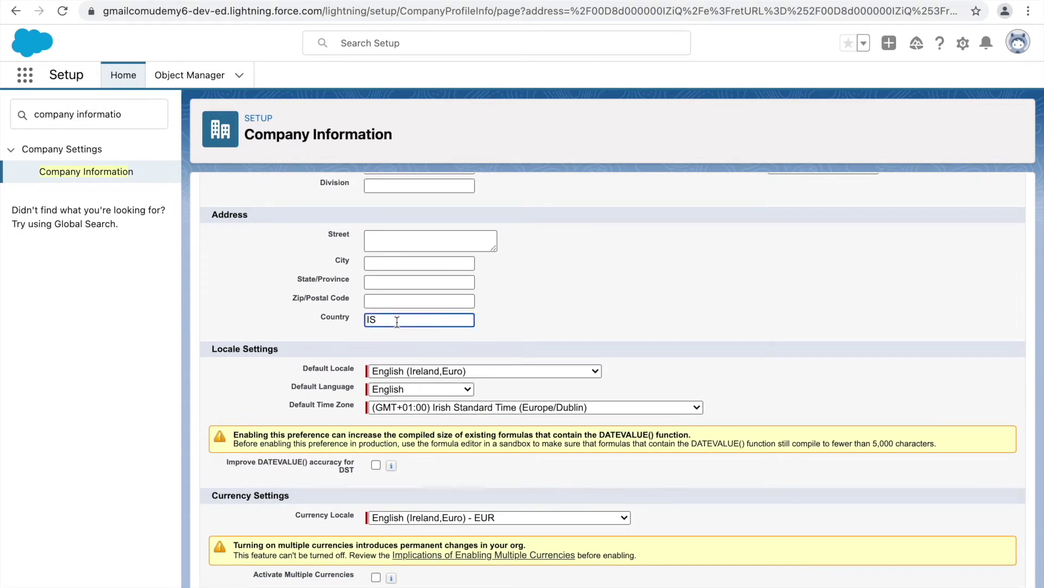
key(BackSpace)
key(BackSpace)
text(INDIA)
click(429, 372)
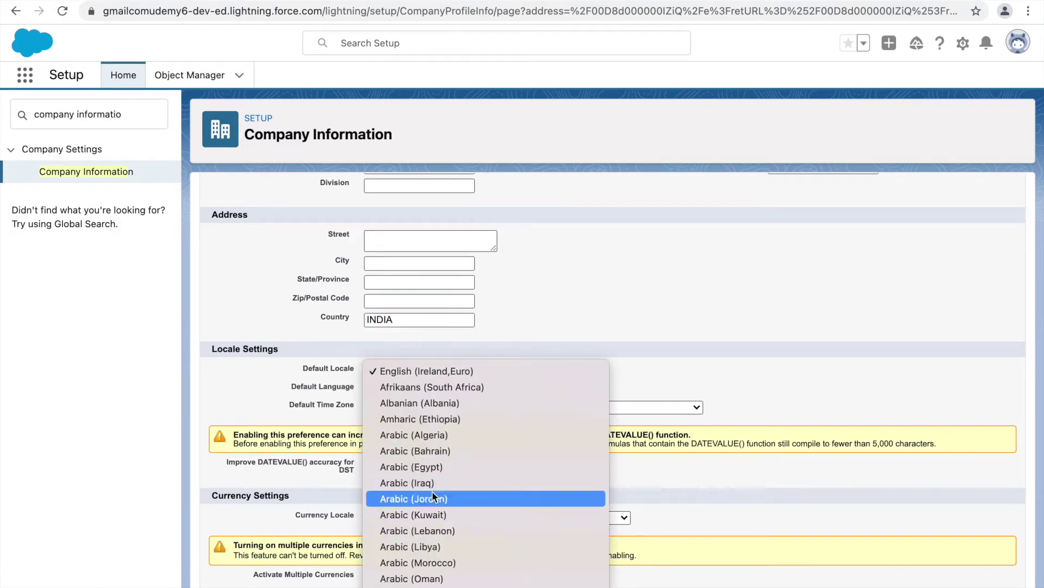
scroll(419, 497, down, 10)
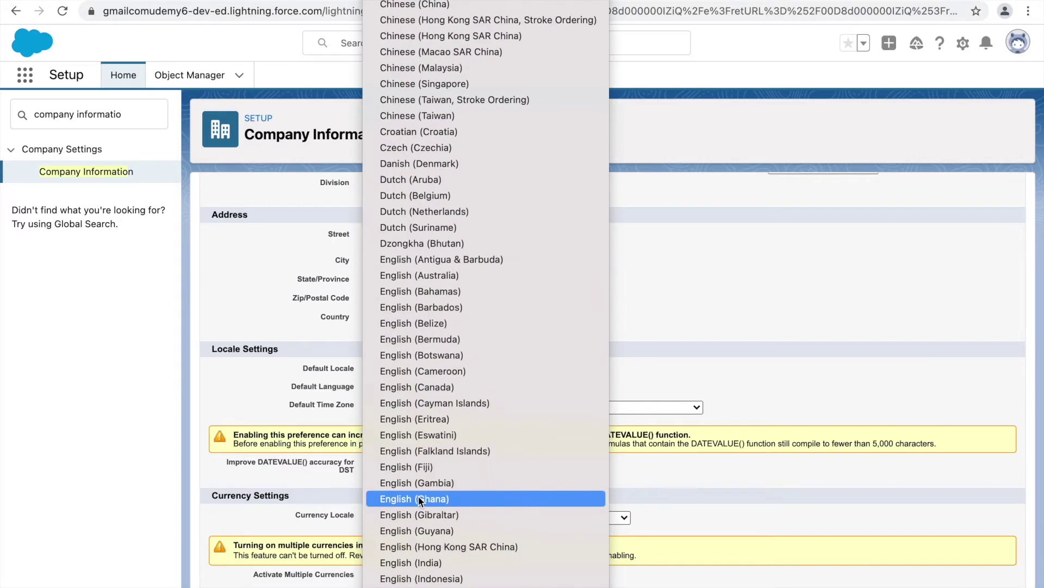
click(419, 560)
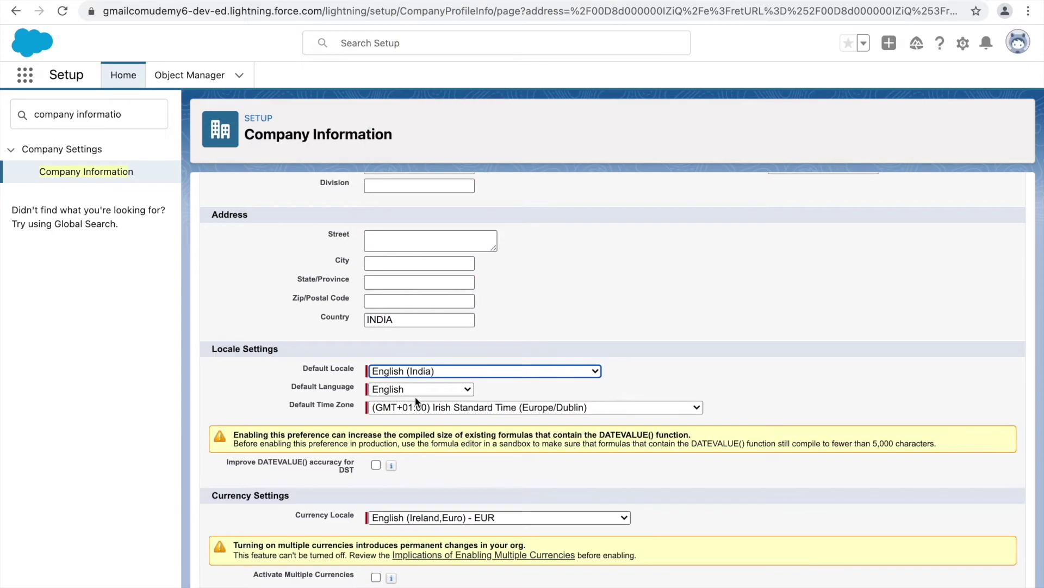
- Set the time zone to India Standard Time (Asia/Kolkata)
click(496, 408)
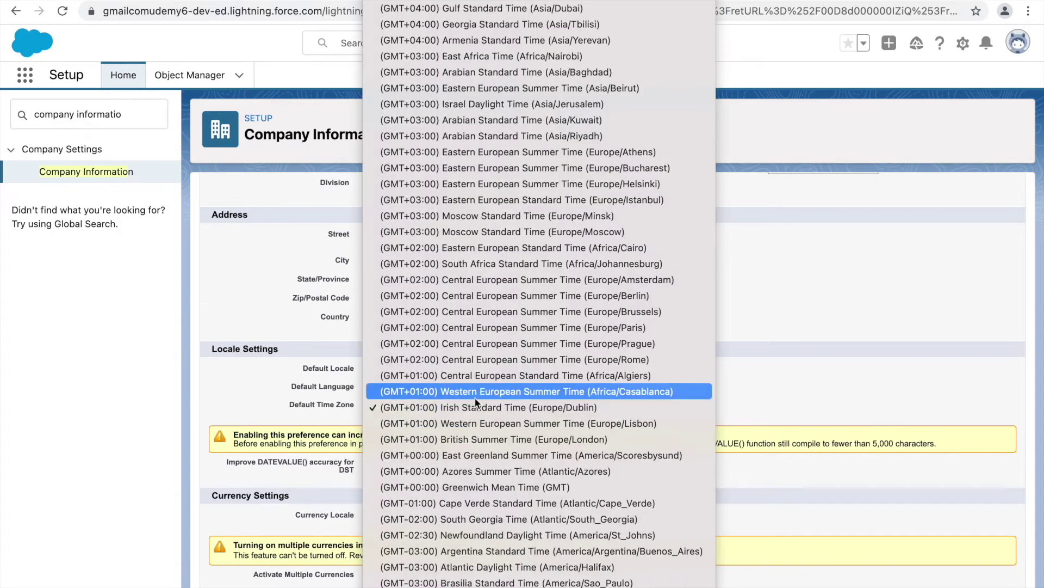
scroll(479, 435, down, 5)
scroll(471, 451, up, 5)
scroll(471, 450, up, 5)
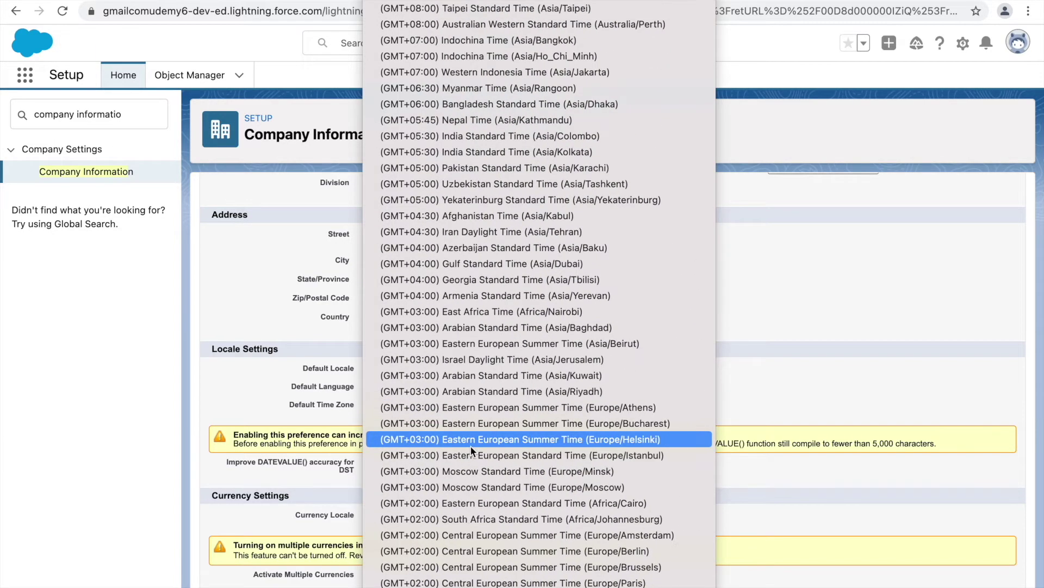
click(473, 152)
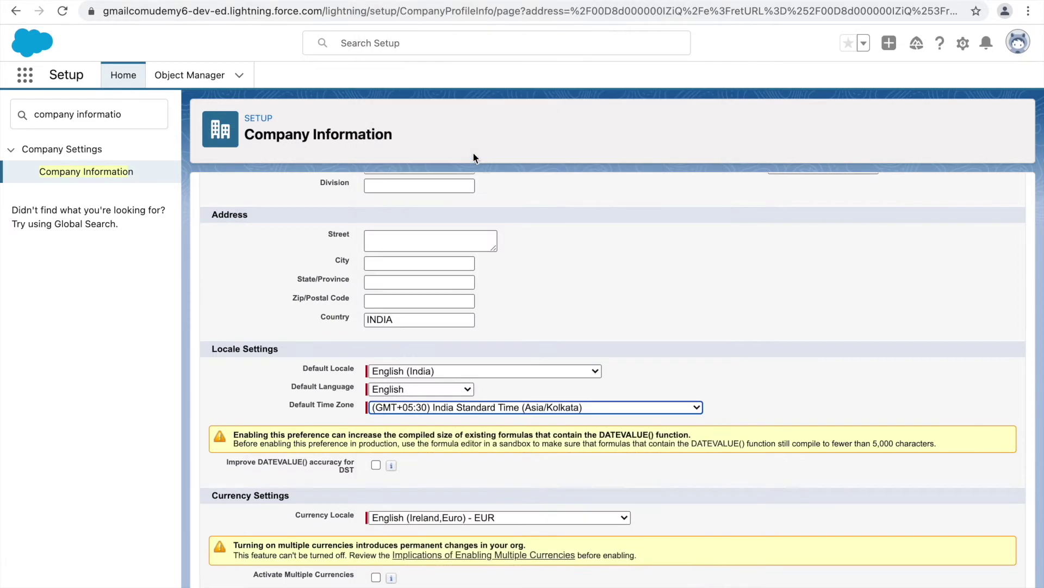
- Set the currency locale to English (India) - INR, save, and accept the currency warning
click(417, 518)
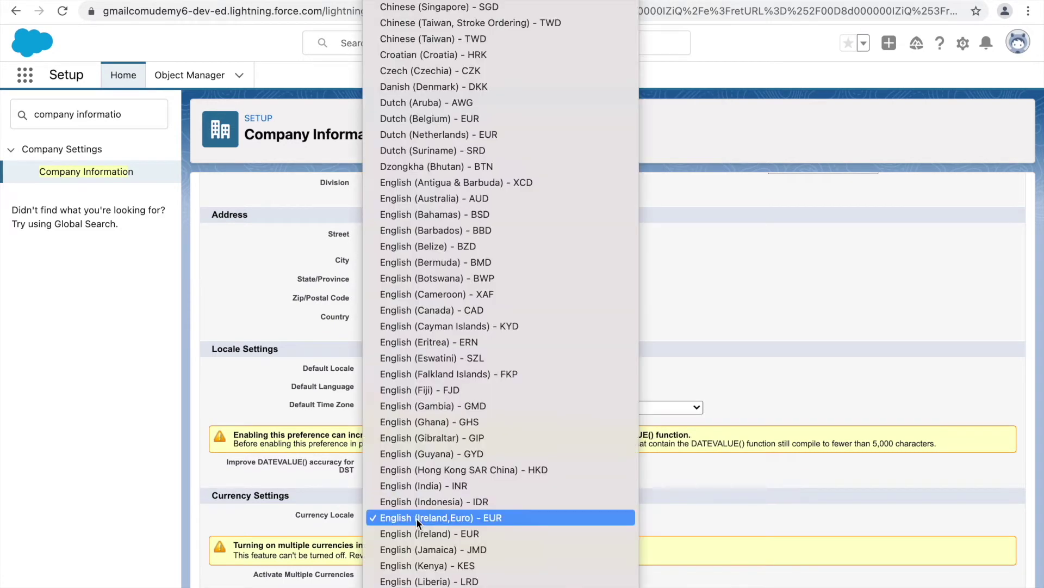
click(422, 485)
scroll(602, 410, up, 3)
scroll(550, 340, down, 6)
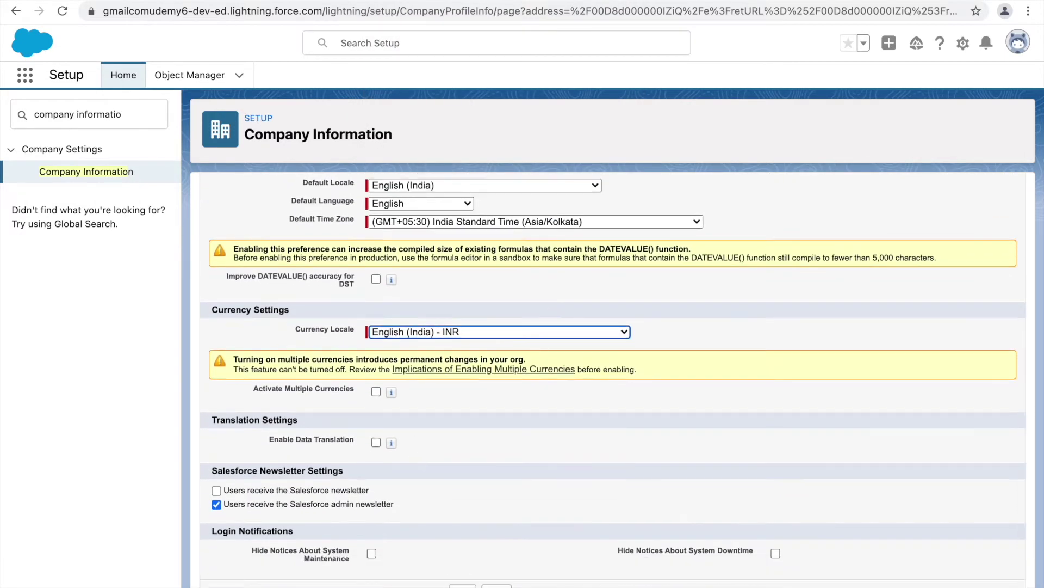
click(463, 586)
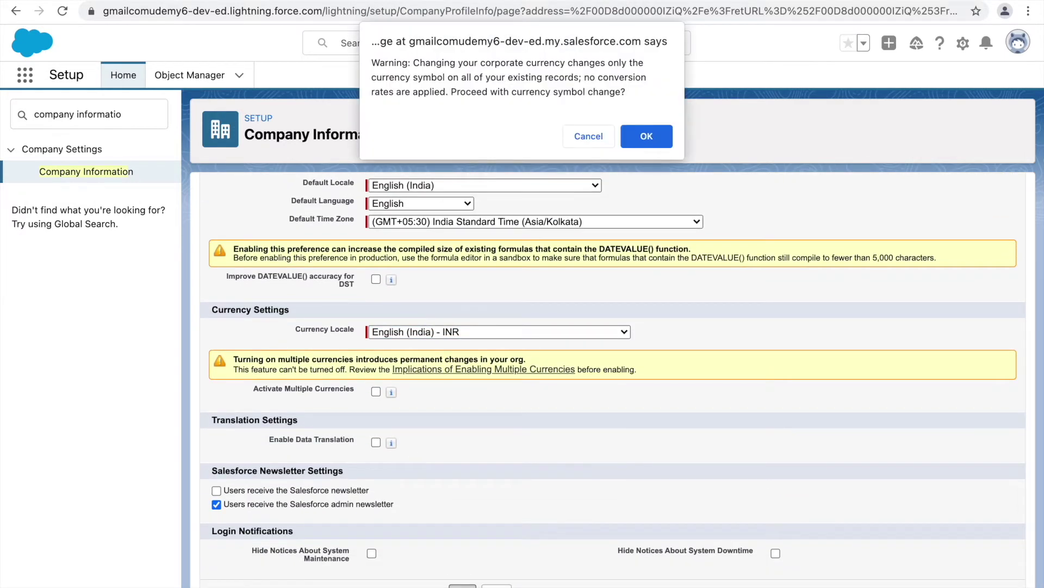
click(645, 134)
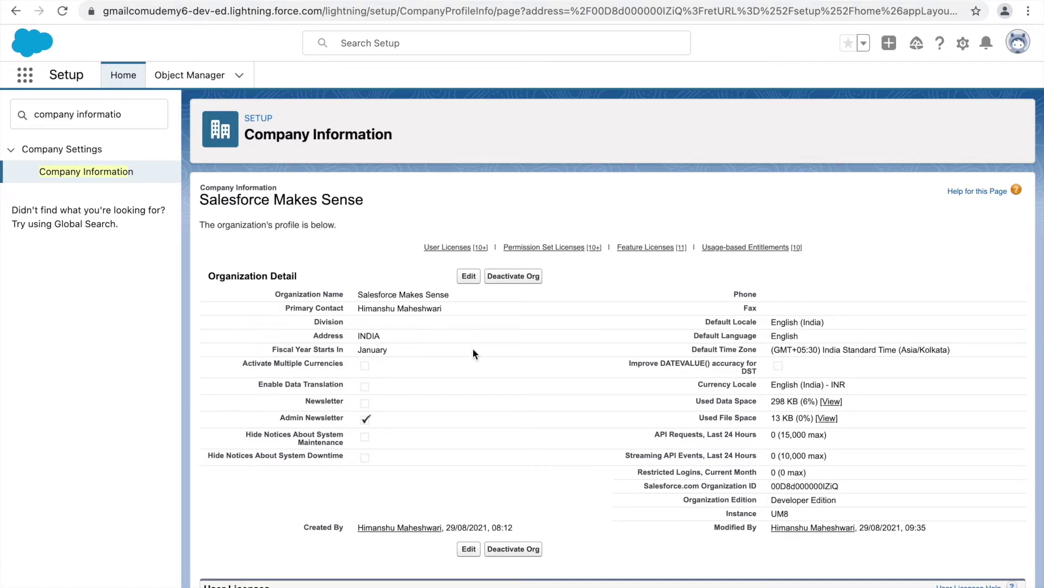
scroll(564, 391, down, 2)
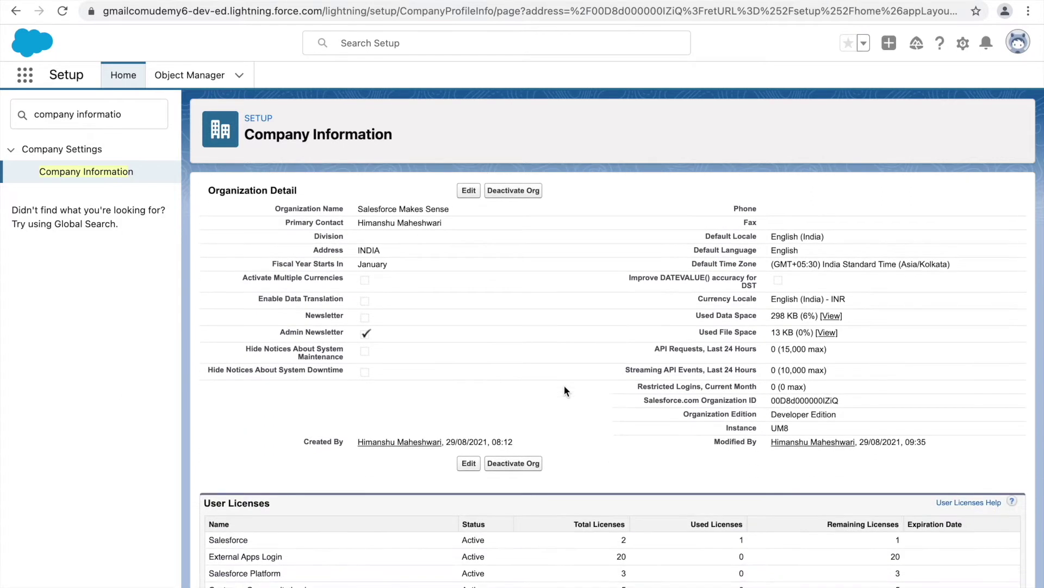
scroll(564, 390, down, 3)
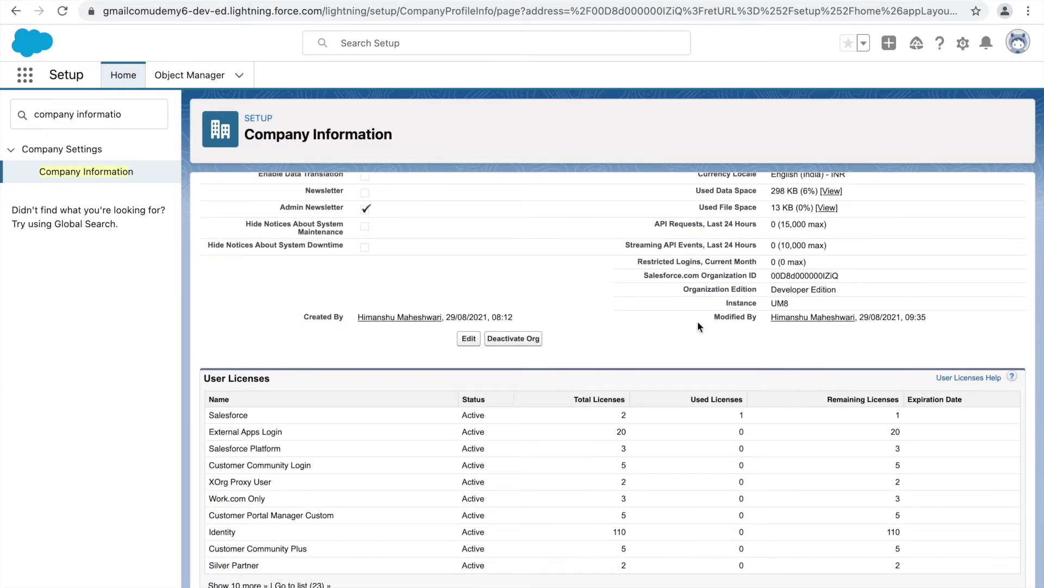
scroll(547, 256, up, 3)
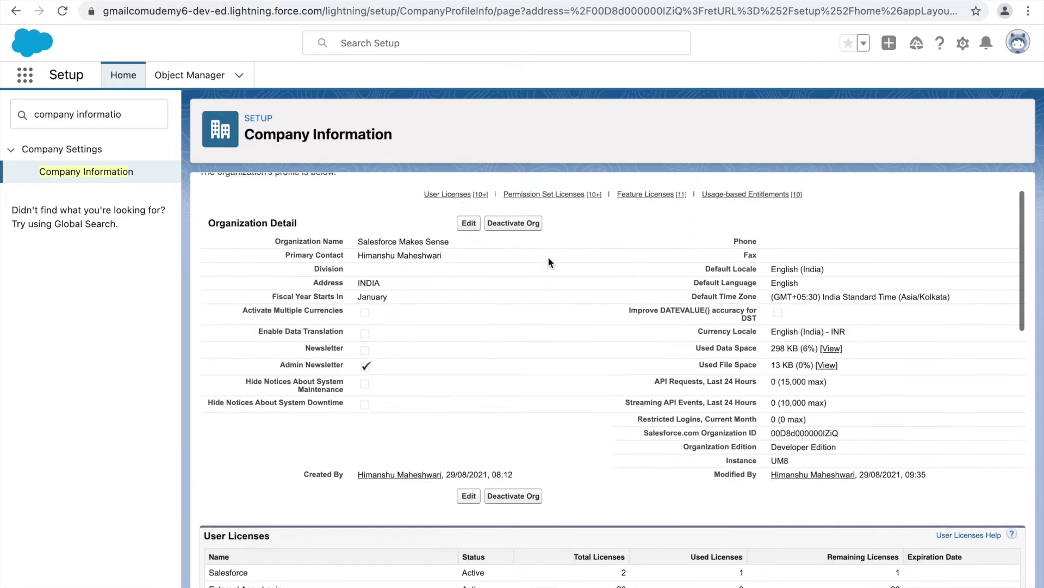
scroll(547, 257, down, 1)
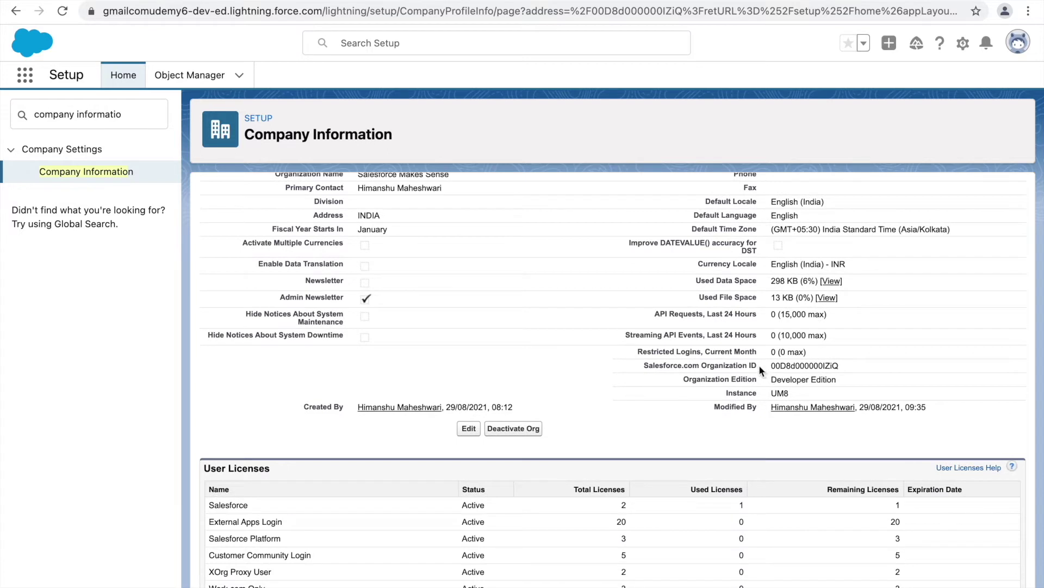
drag(759, 364, 635, 368)
double_click(826, 366)
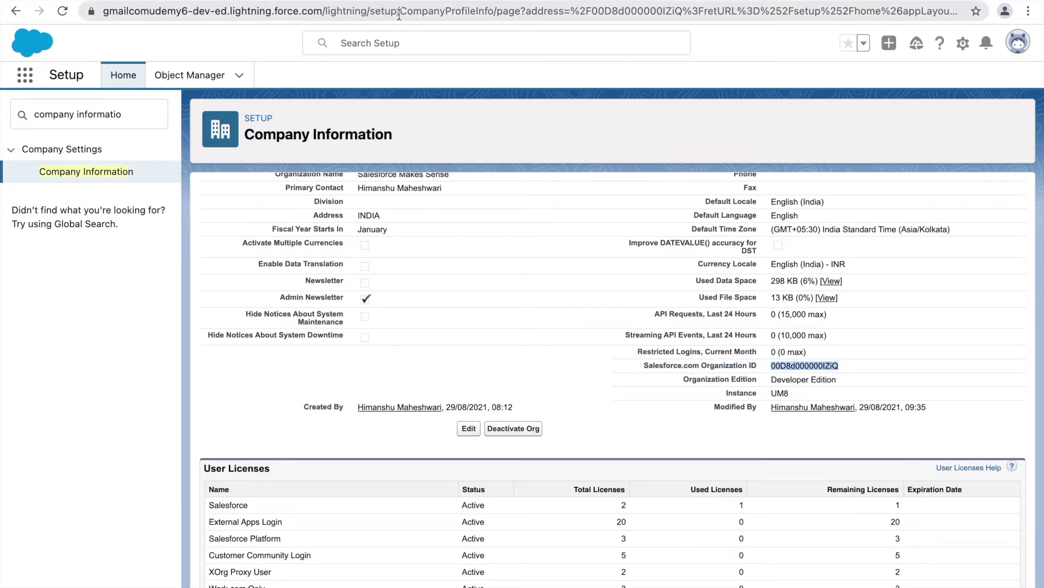
drag(846, 366, 769, 366)
click(844, 366)
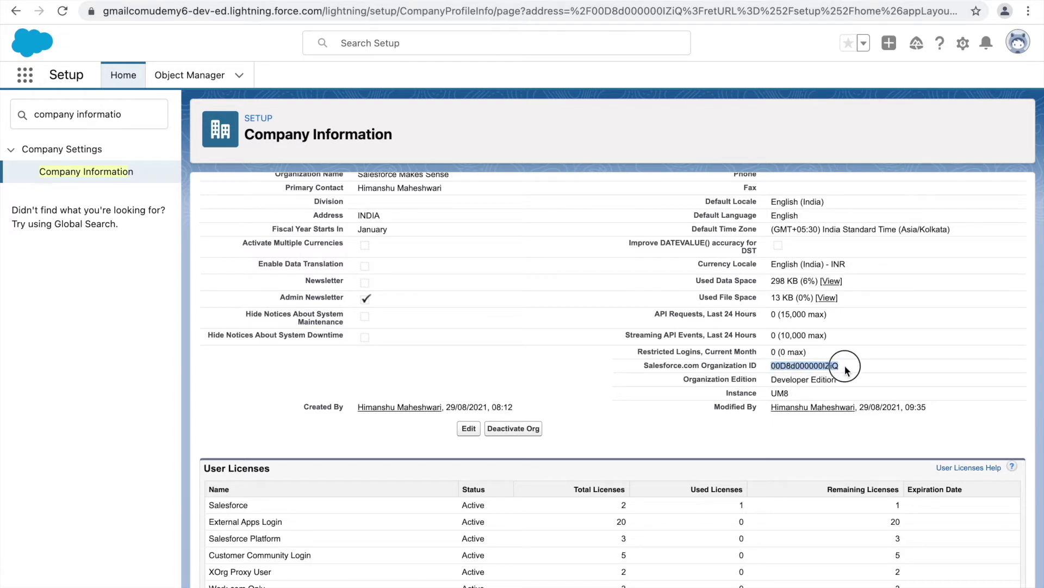
double_click(841, 366)
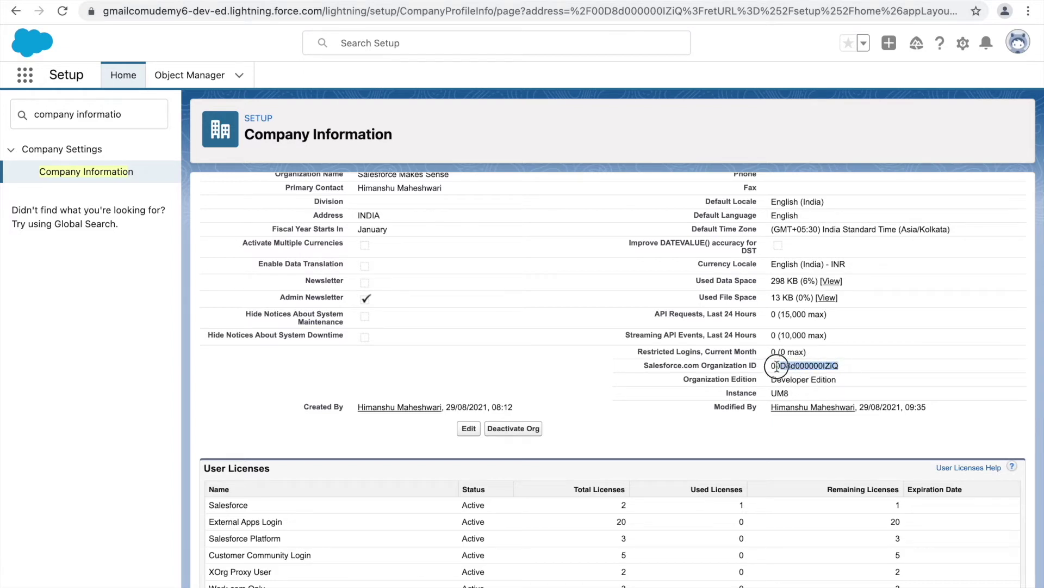
click(863, 368)
double_click(798, 365)
click(758, 368)
drag(759, 368, 597, 373)
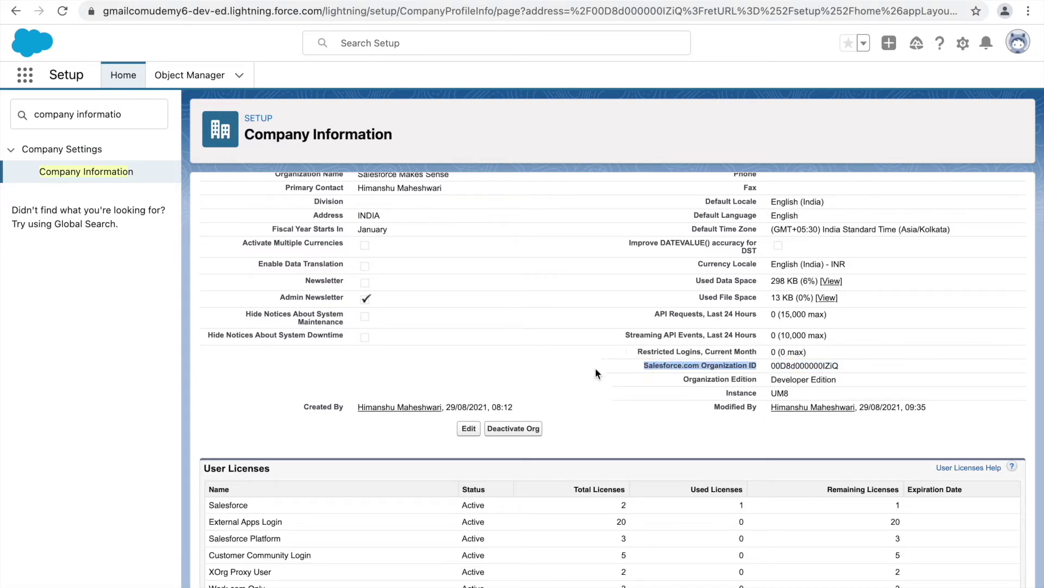
click(597, 373)
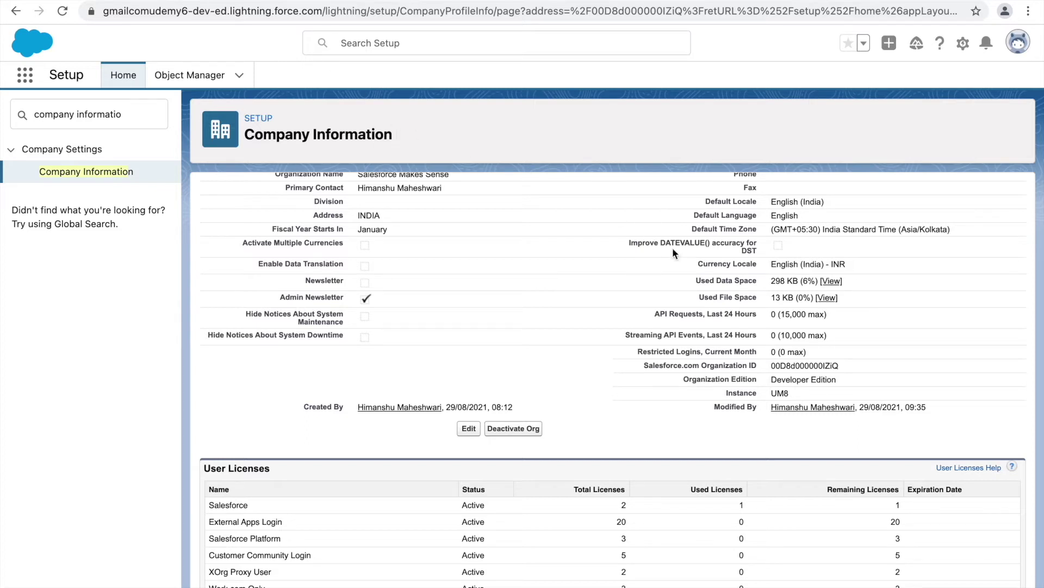
double_click(799, 365)
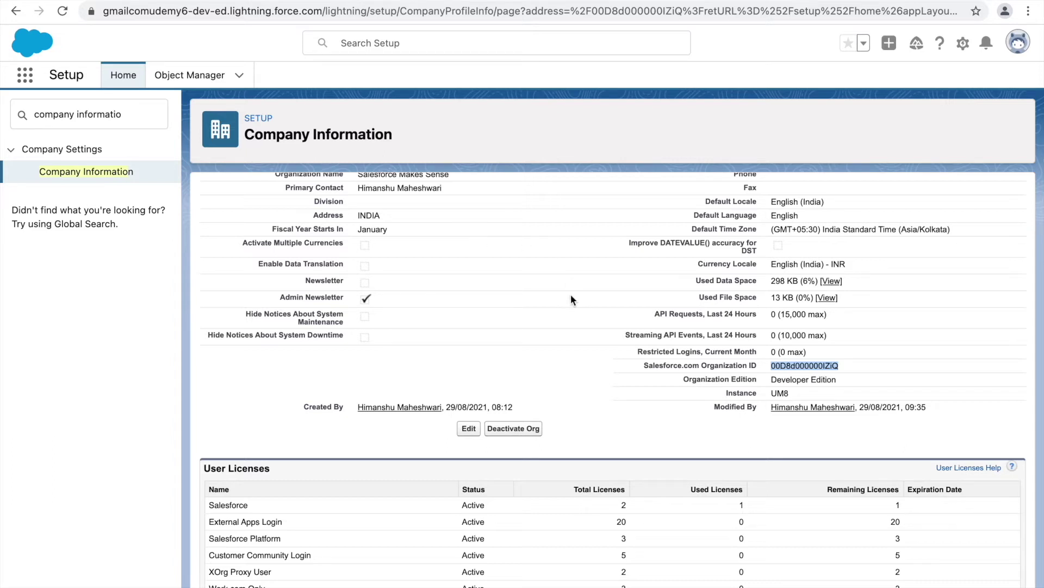
click(635, 367)
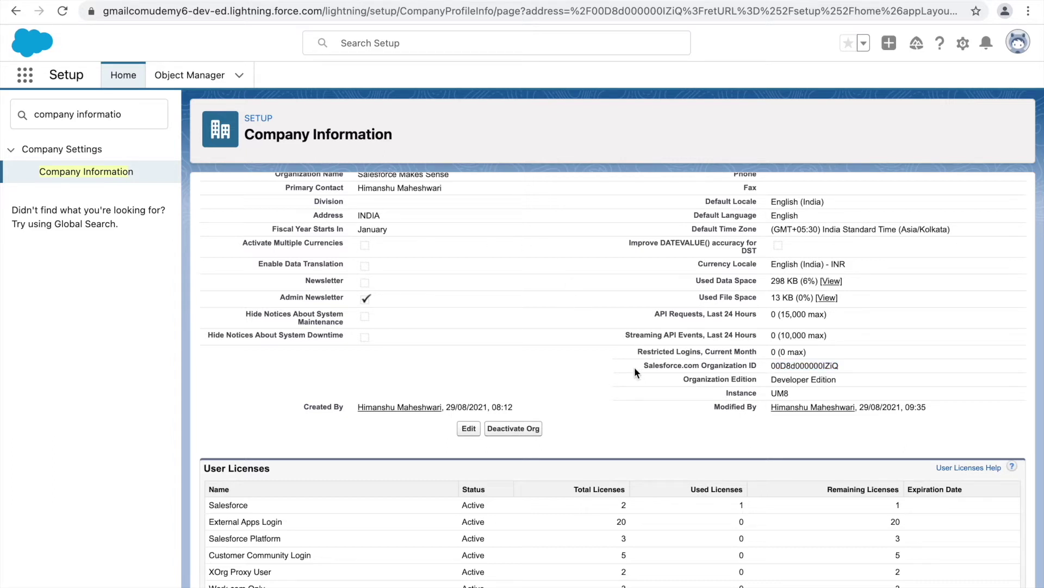
drag(772, 366, 844, 367)
click(844, 367)
double_click(832, 362)
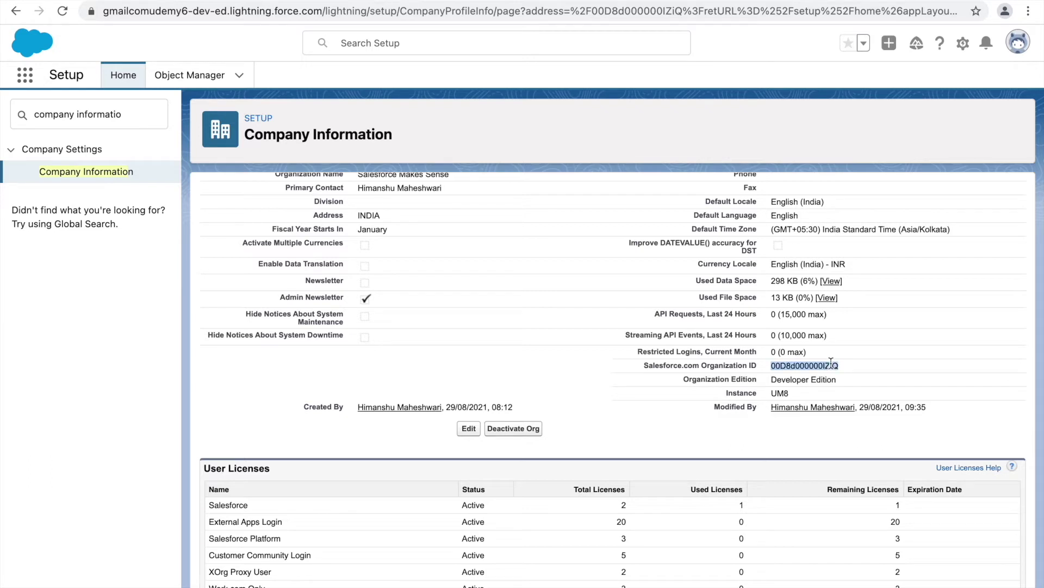
click(758, 373)
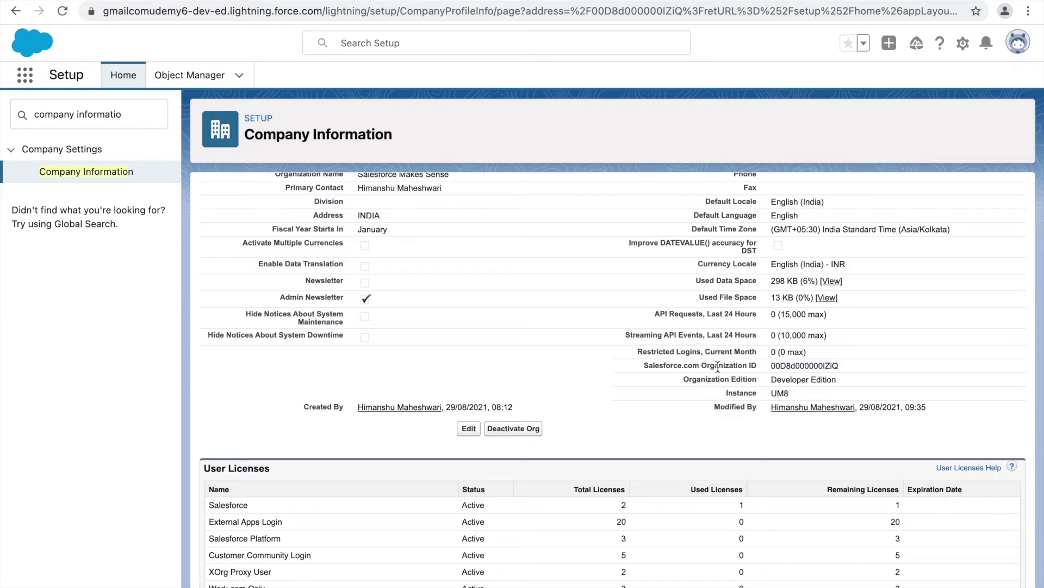
drag(685, 381, 723, 387)
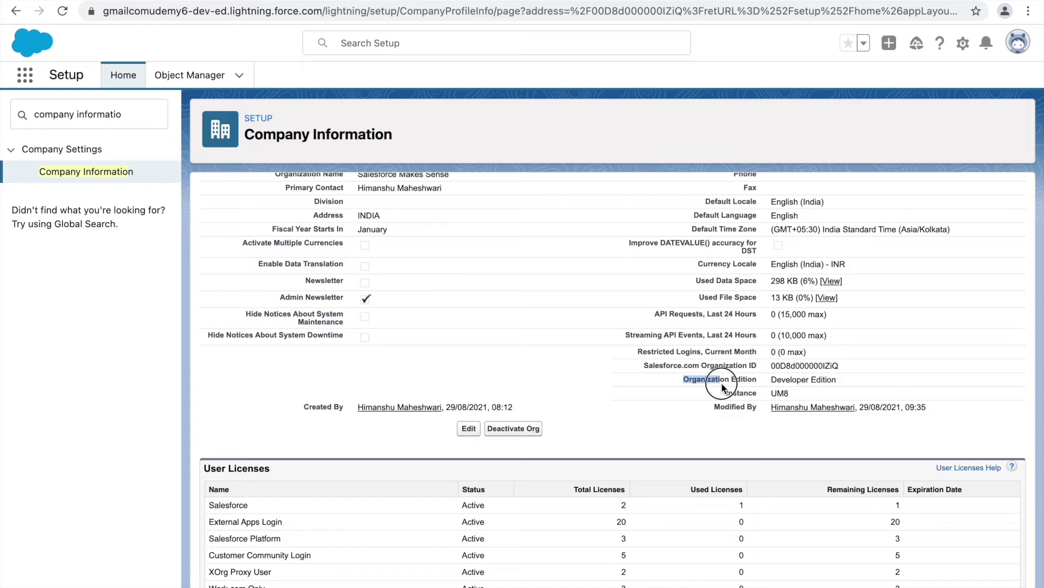
double_click(792, 379)
double_click(820, 379)
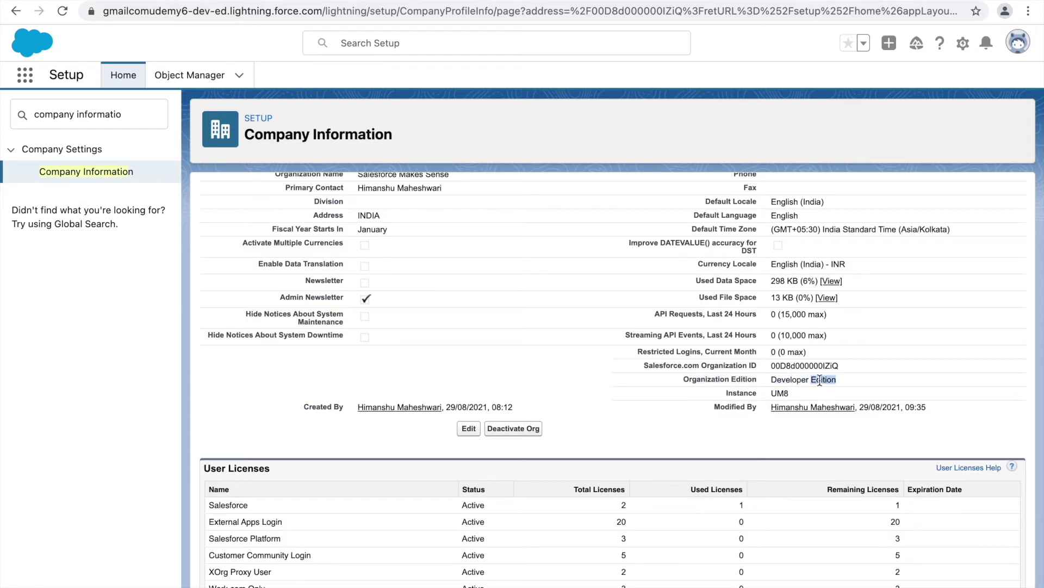
click(774, 380)
click(838, 381)
scroll(739, 373, down, 2)
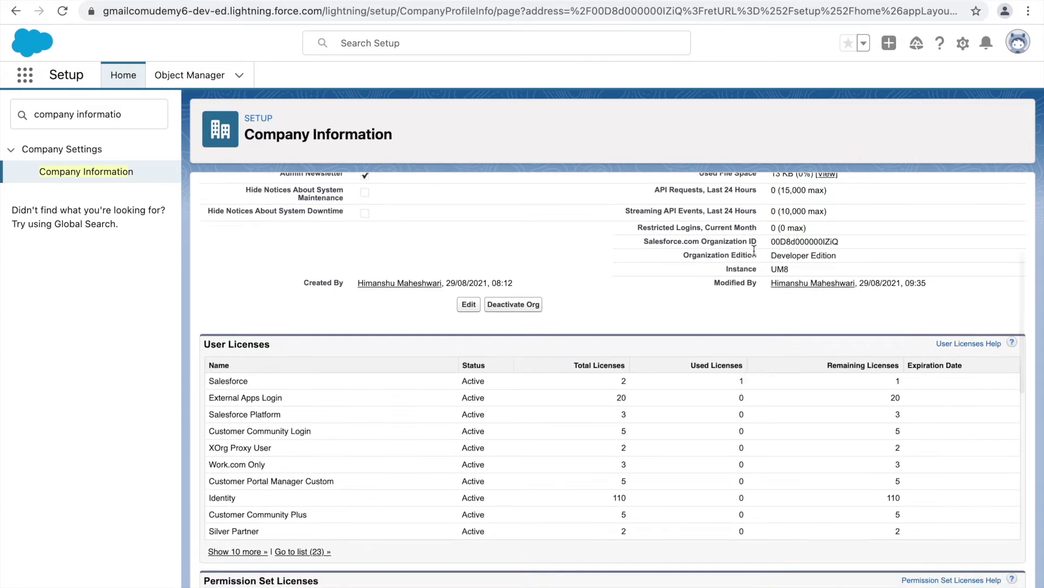
double_click(233, 384)
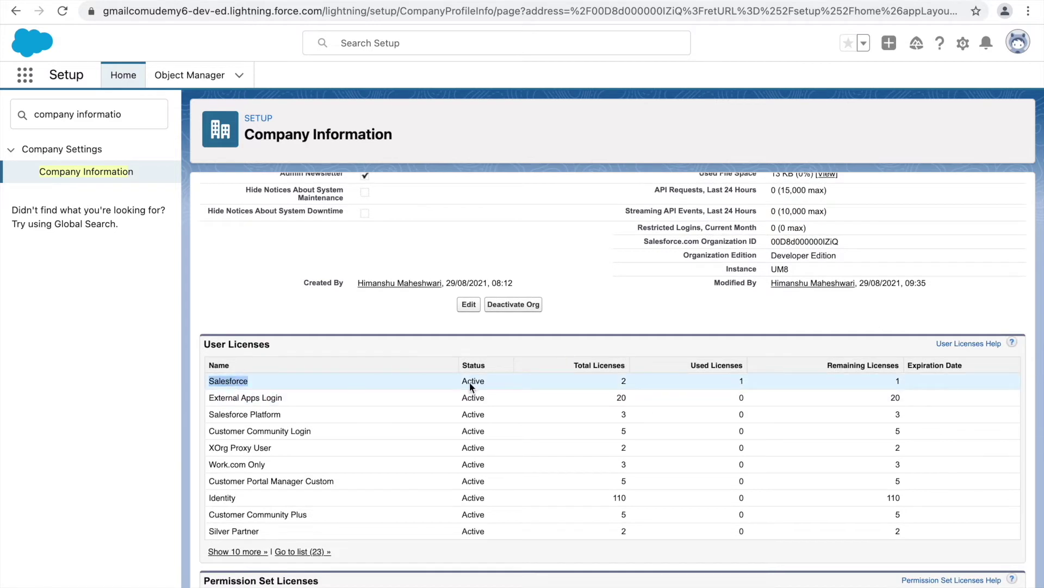
click(271, 389)
double_click(237, 380)
click(274, 381)
double_click(237, 381)
click(313, 383)
double_click(234, 381)
click(262, 382)
double_click(228, 383)
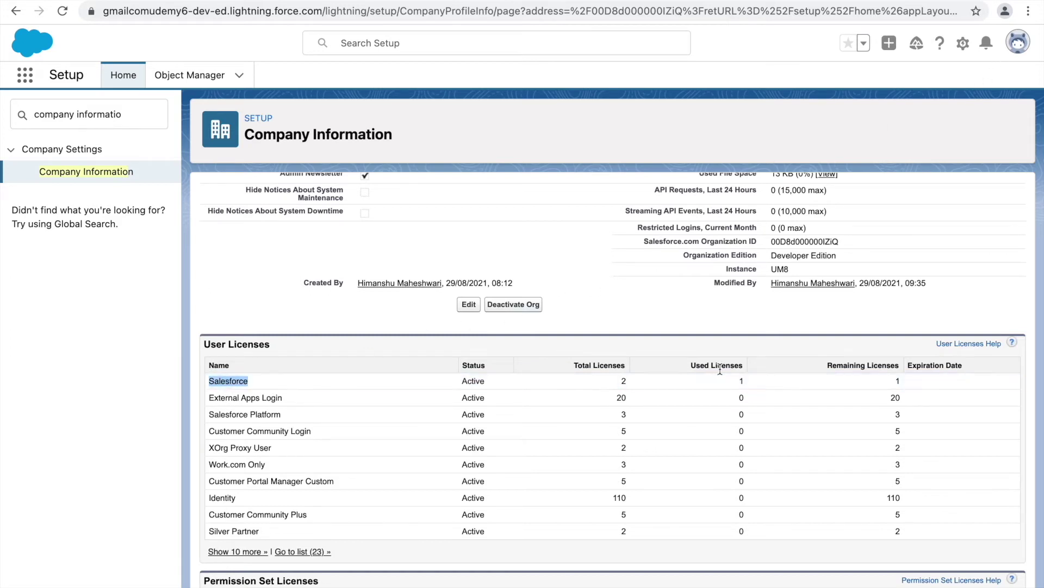
click(625, 379)
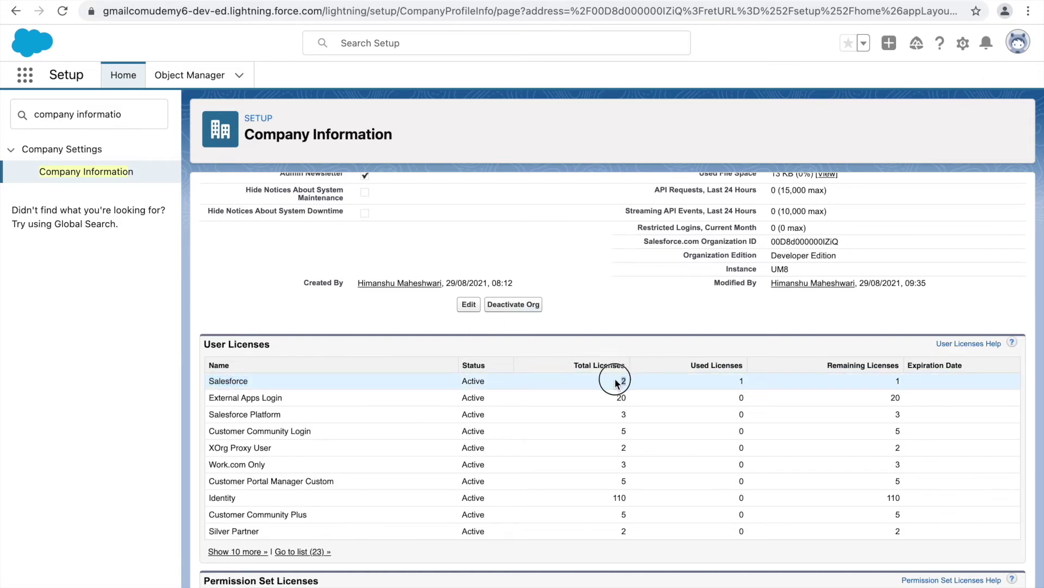
click(752, 379)
click(899, 379)
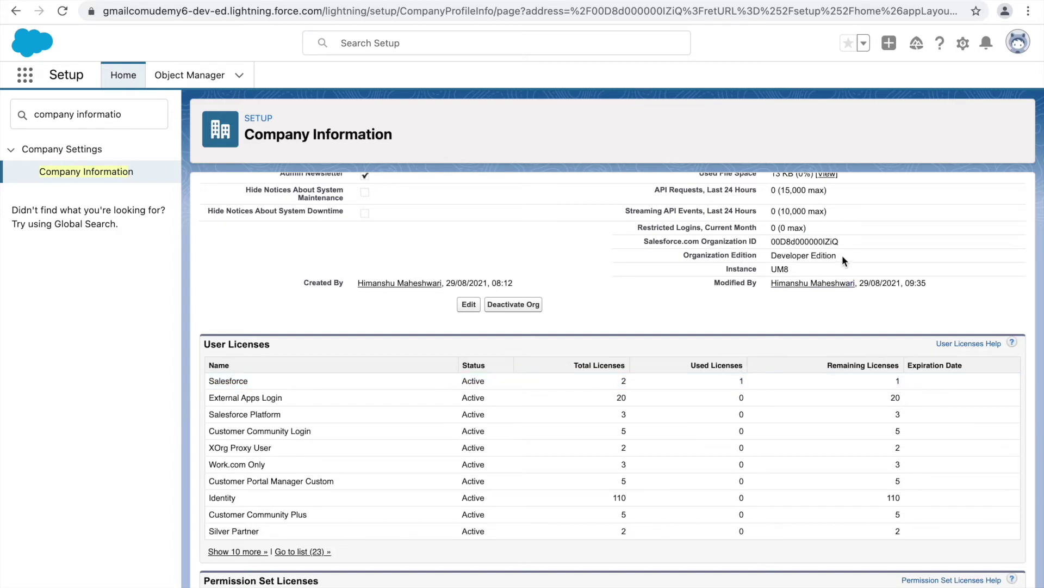
drag(843, 256, 776, 256)
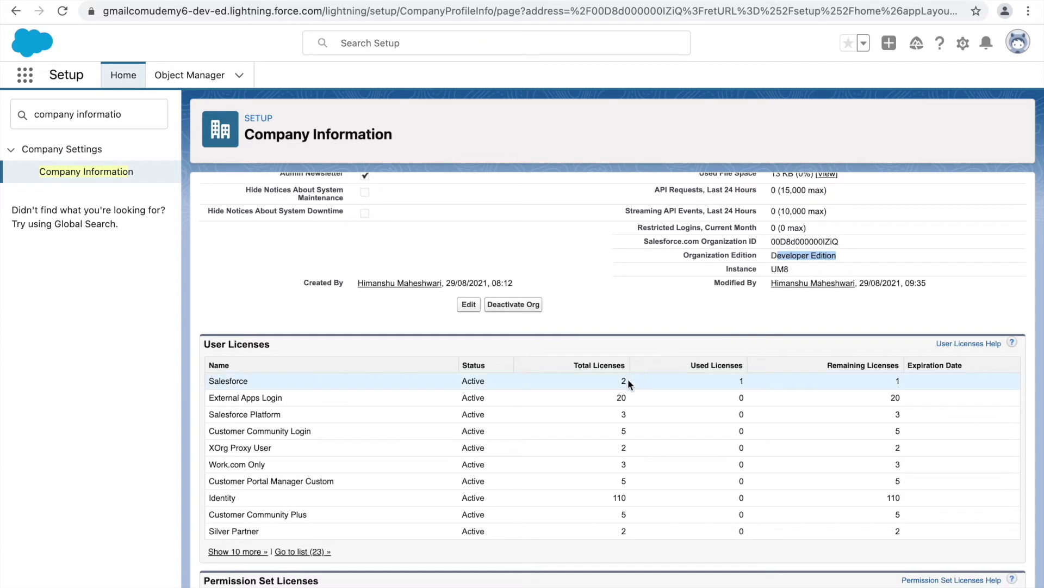
drag(628, 379, 609, 377)
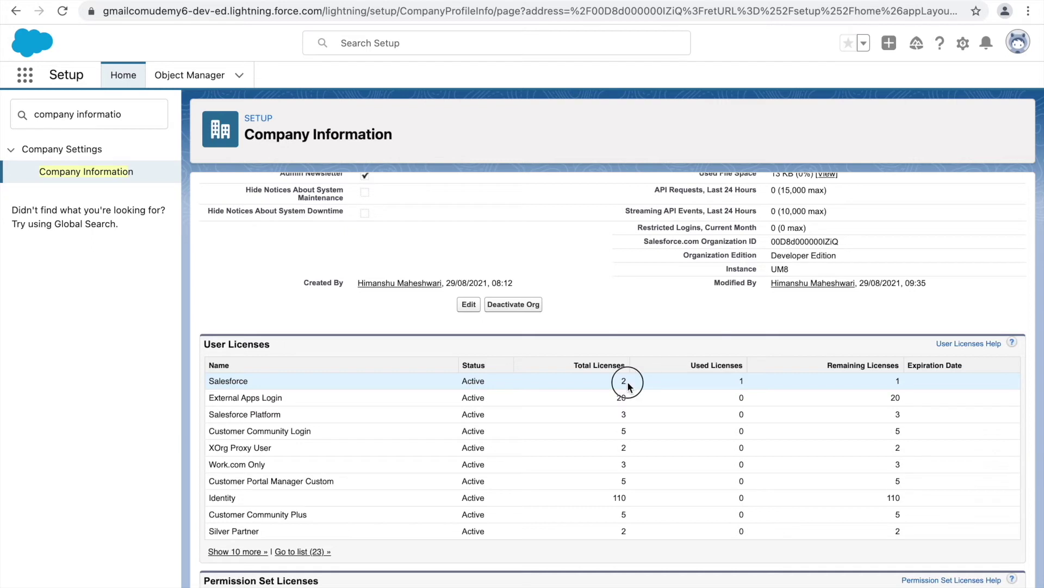
drag(622, 380, 611, 380)
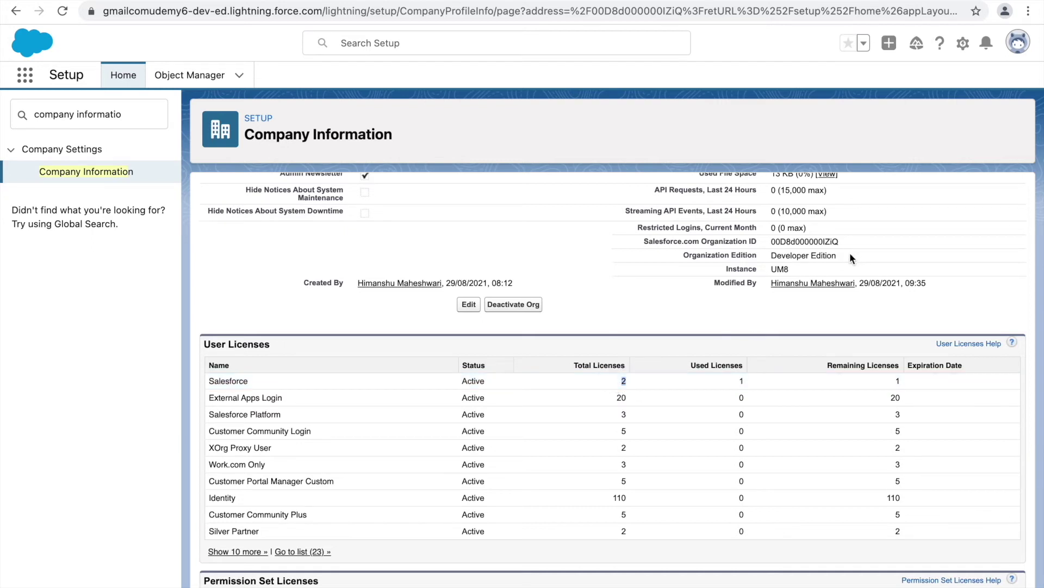
drag(849, 256, 752, 260)
click(637, 378)
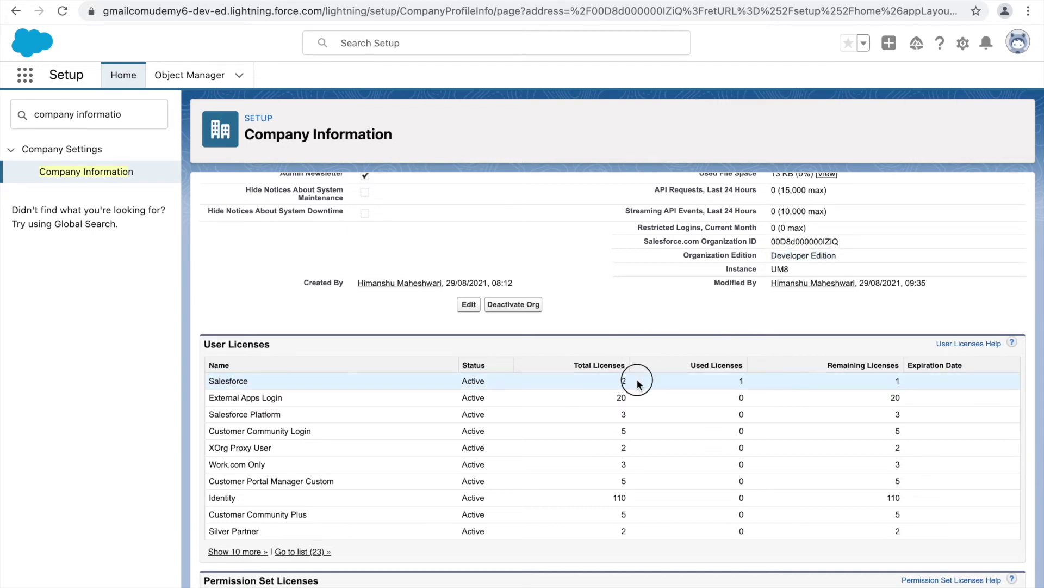
scroll(546, 446, down, 3)
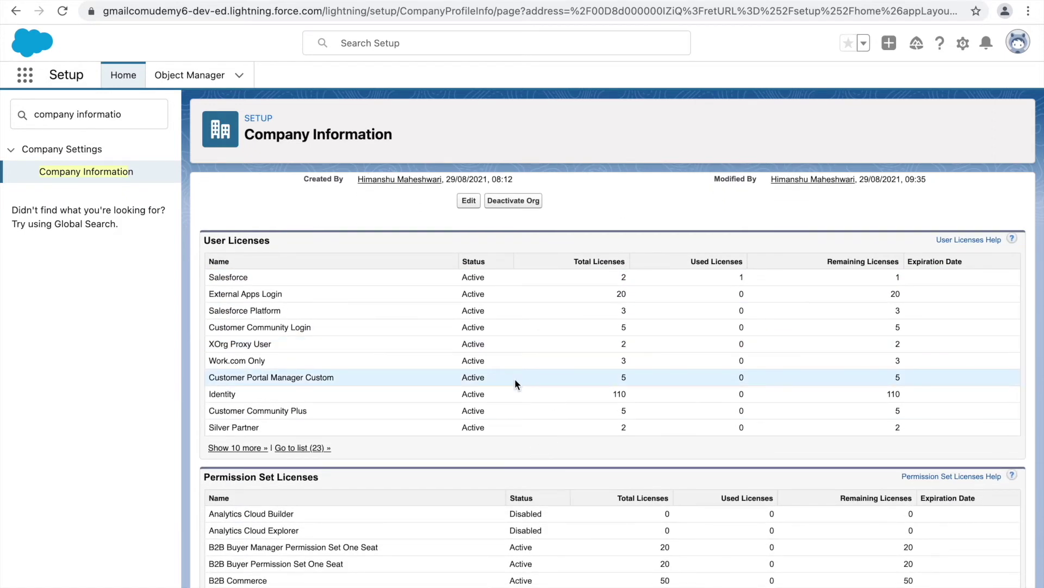
scroll(515, 377, up, 3)
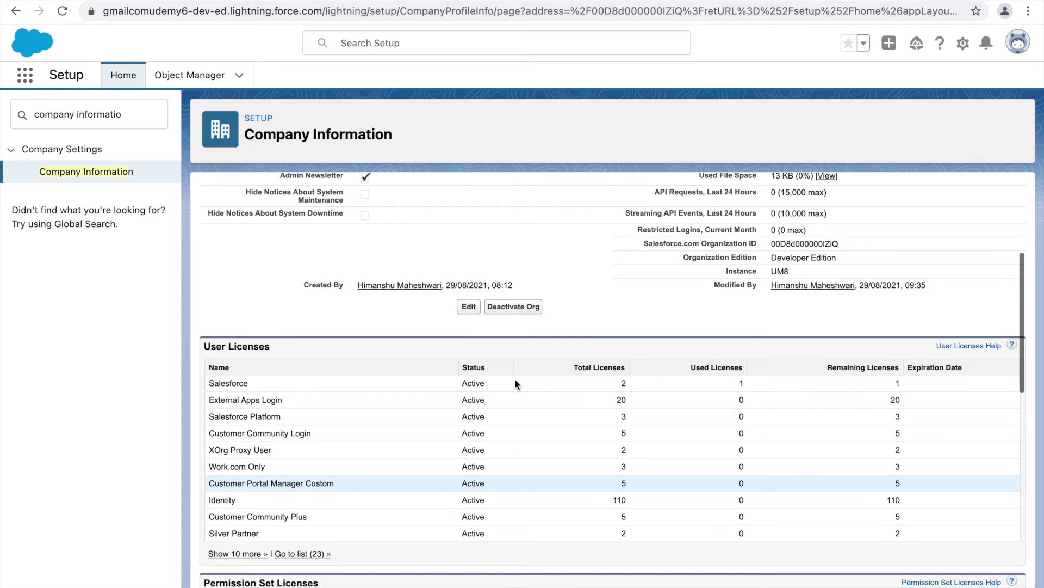
scroll(514, 384, up, 3)
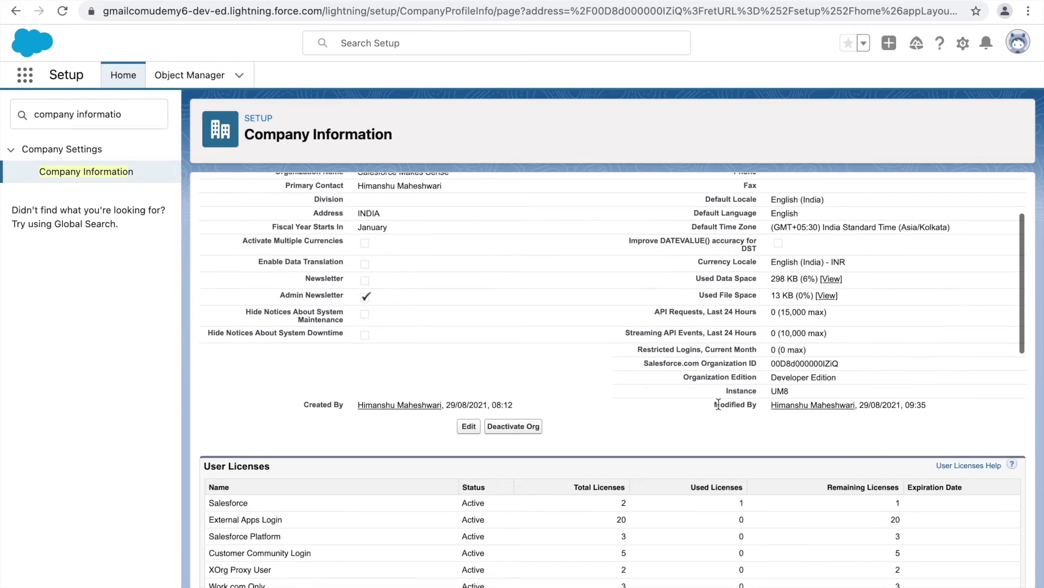
double_click(730, 364)
double_click(724, 377)
click(741, 380)
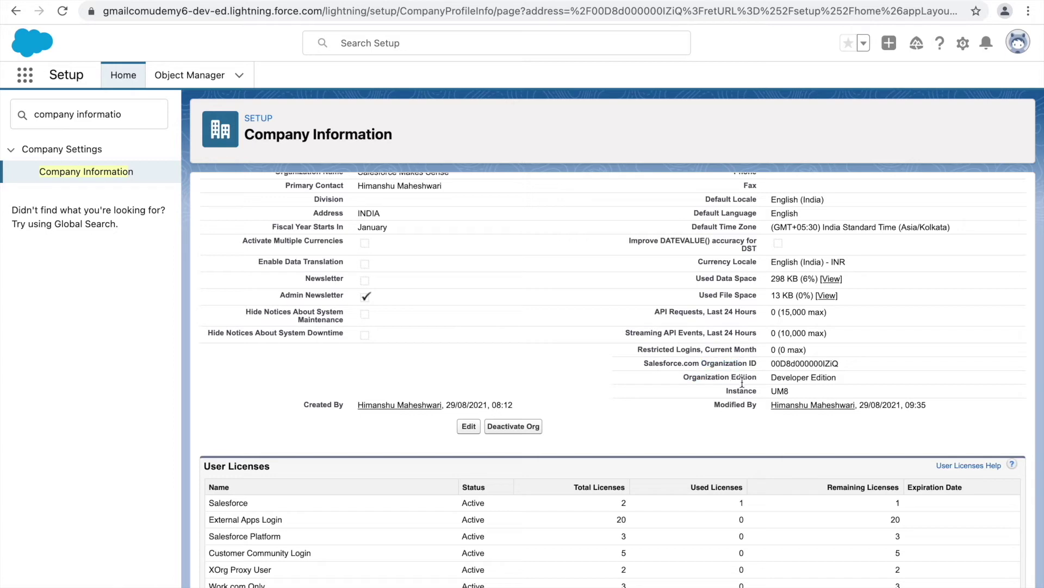
double_click(741, 390)
click(786, 390)
double_click(775, 390)
drag(756, 390, 725, 391)
click(789, 392)
click(296, 11)
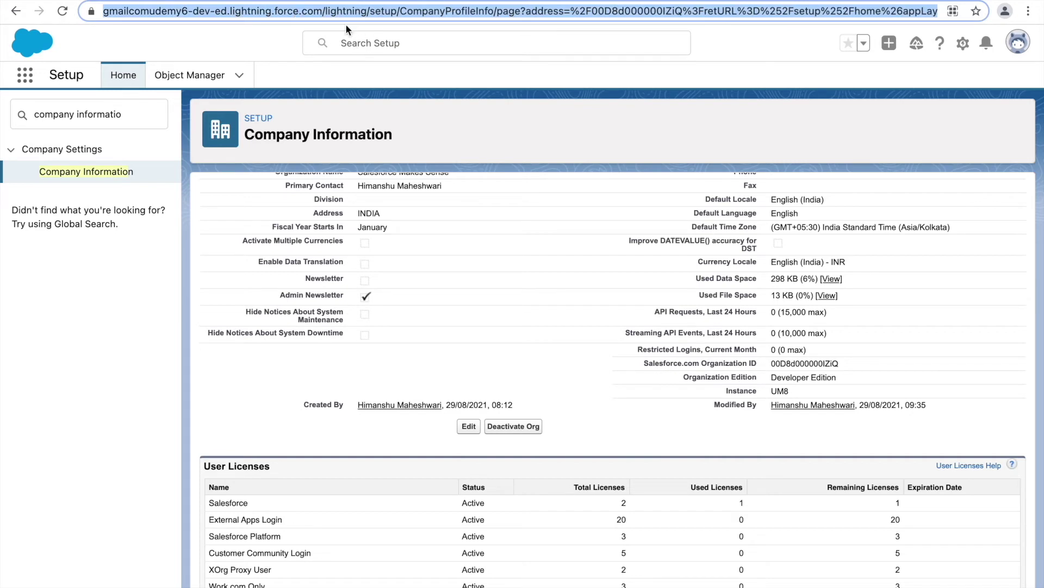
click(330, 12)
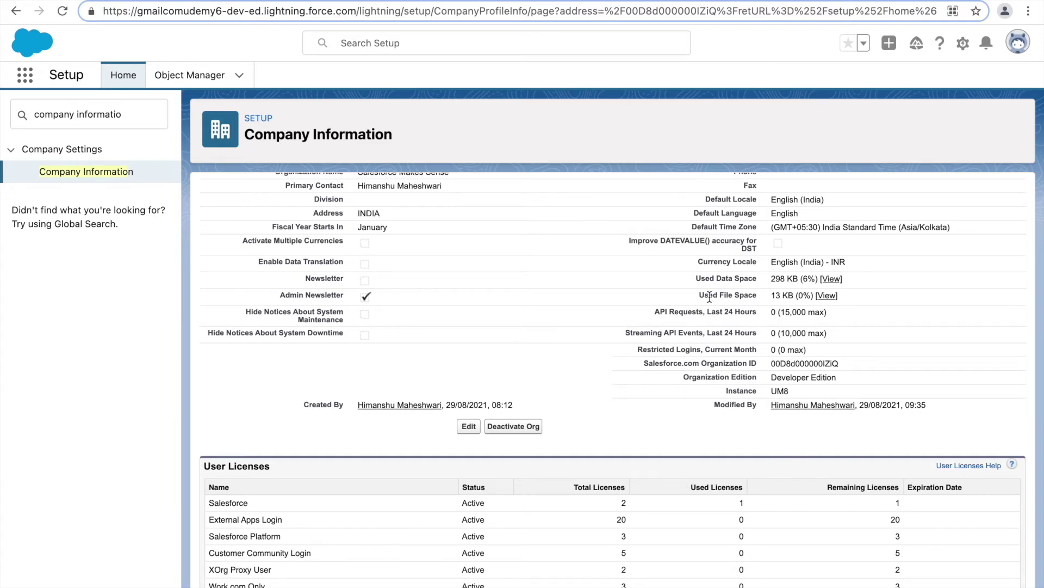
click(749, 401)
double_click(776, 391)
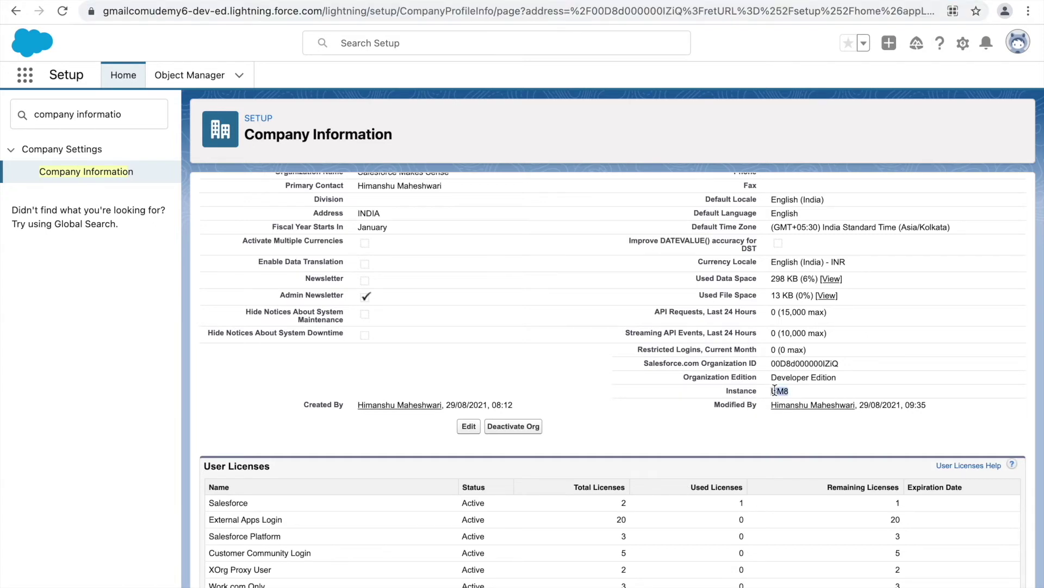
double_click(750, 388)
- Point out the Customer Portal, Customer Community, Salesforce and Salesforce Platform user licence rows
scroll(669, 392, down, 4)
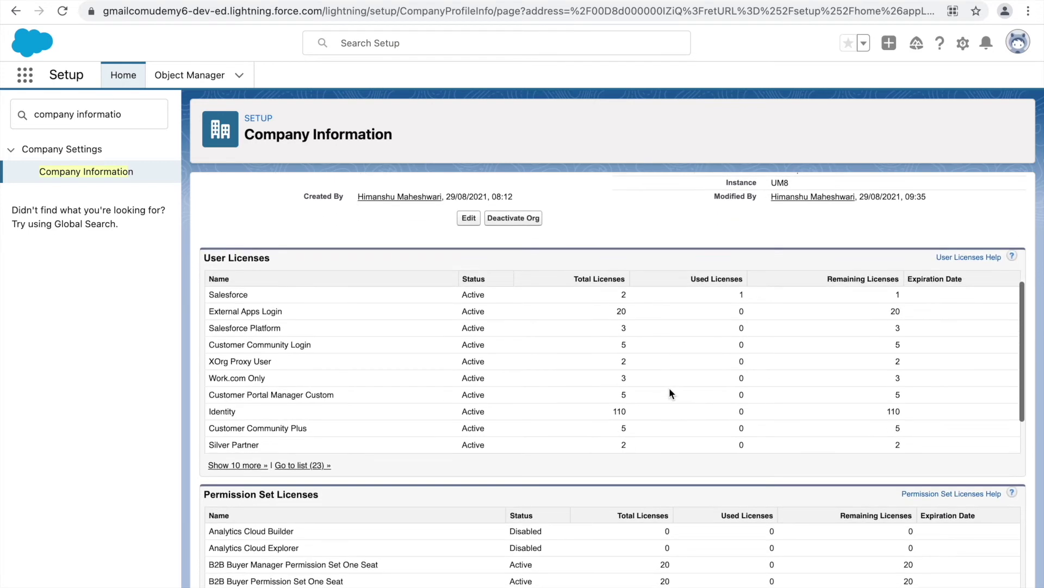
scroll(669, 393, down, 1)
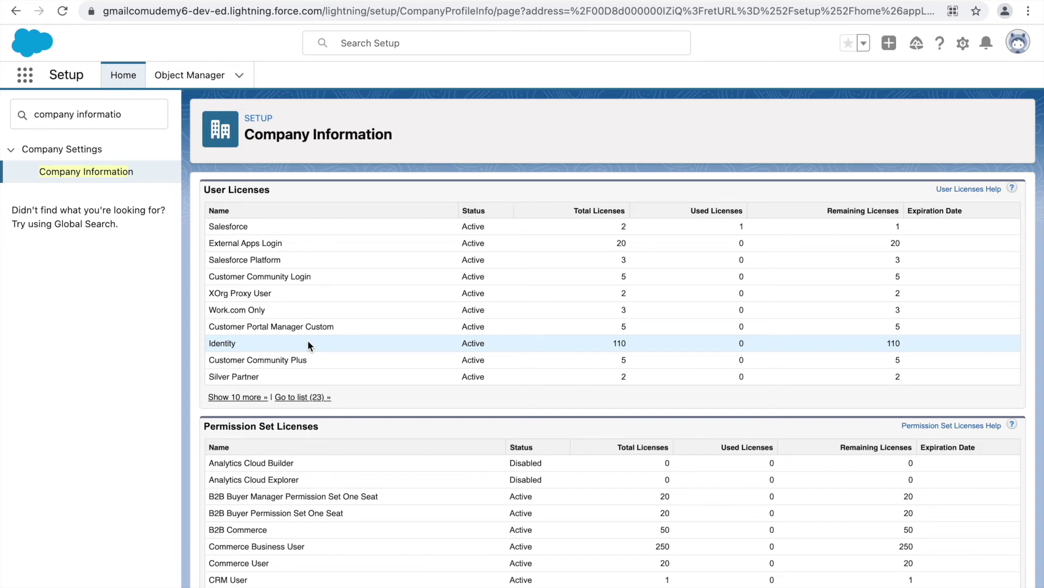
drag(247, 327, 269, 326)
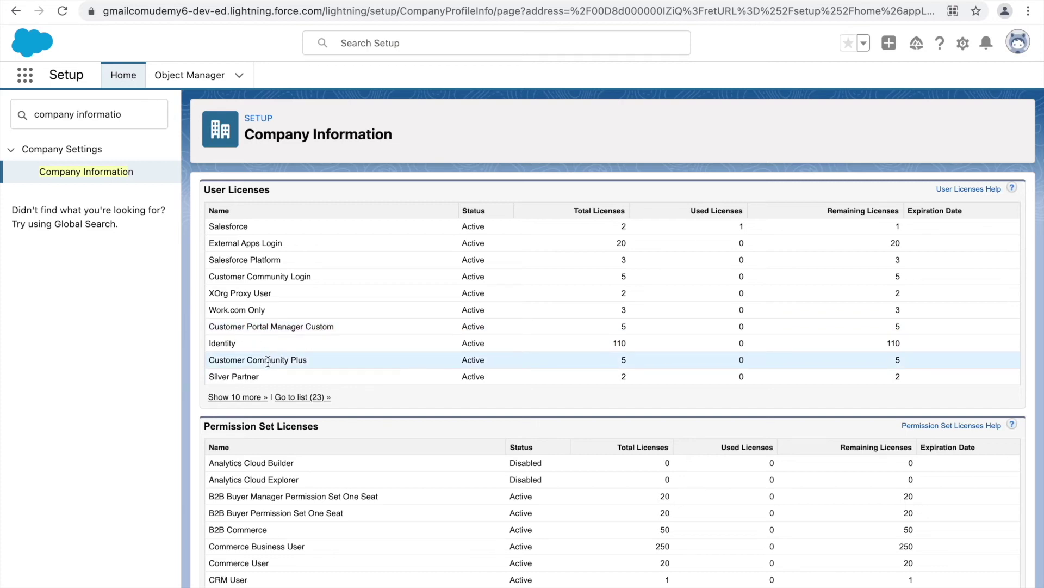
double_click(270, 360)
double_click(274, 277)
click(300, 278)
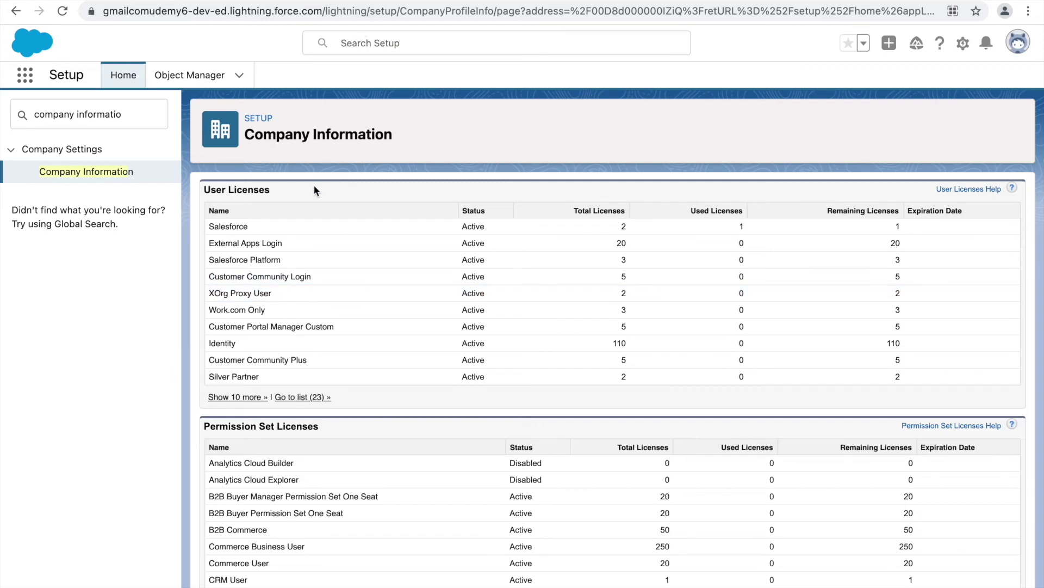
double_click(229, 226)
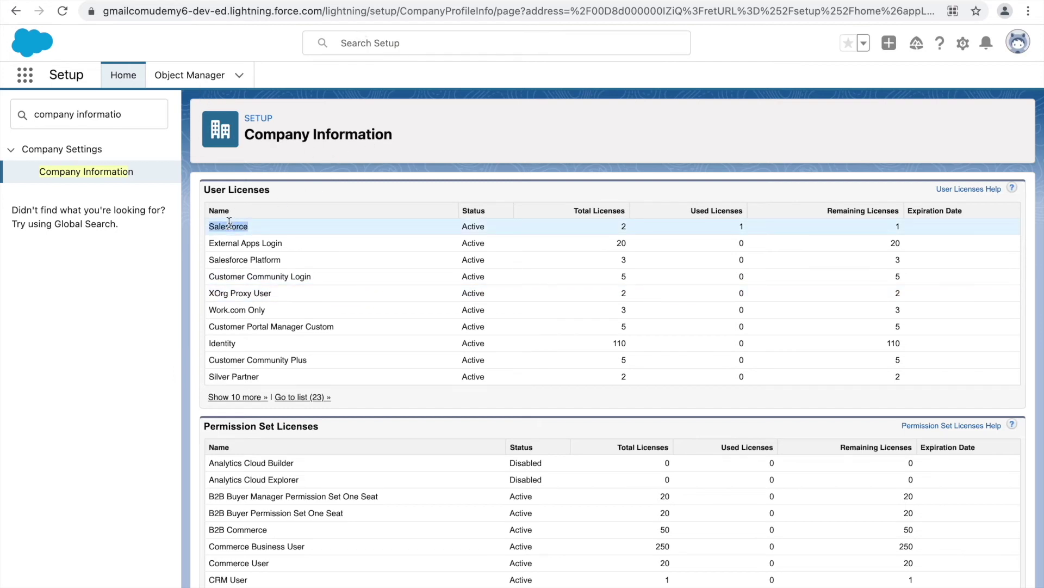
click(236, 261)
double_click(258, 260)
click(302, 265)
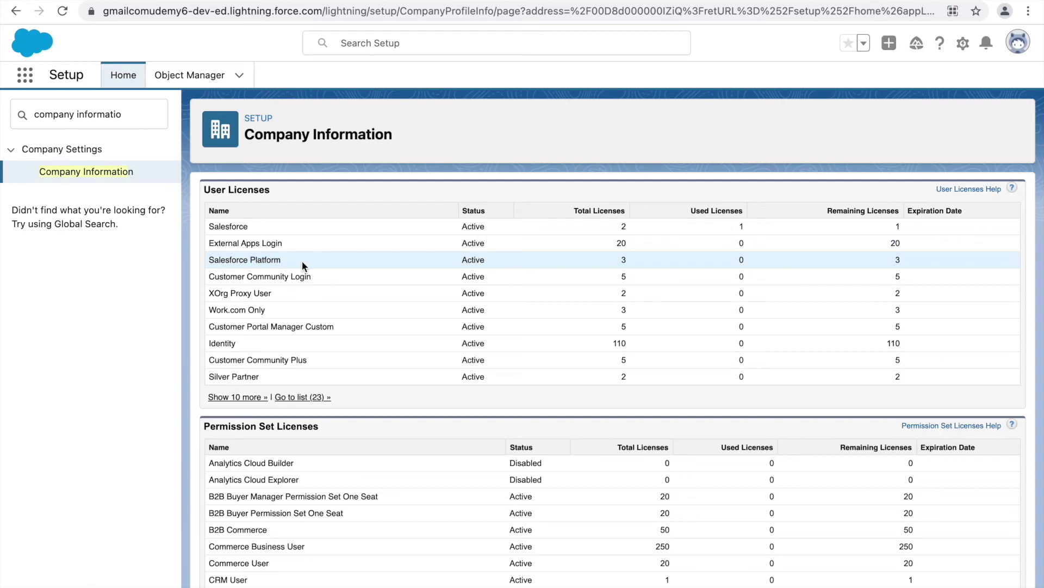
- Highlight the User Licenses heading and reload the Company Information page
scroll(351, 349, down, 5)
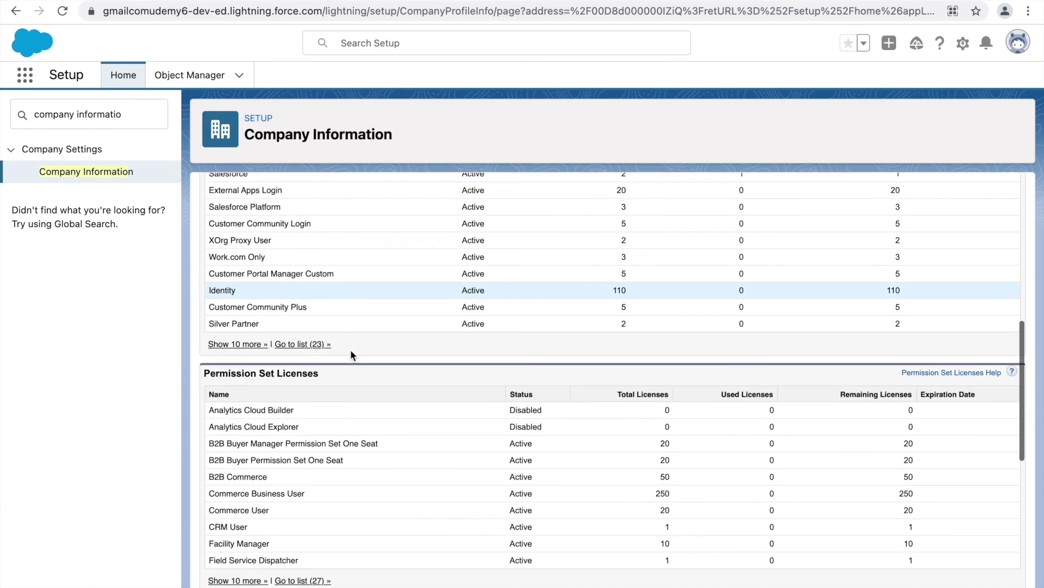
scroll(350, 353, up, 4)
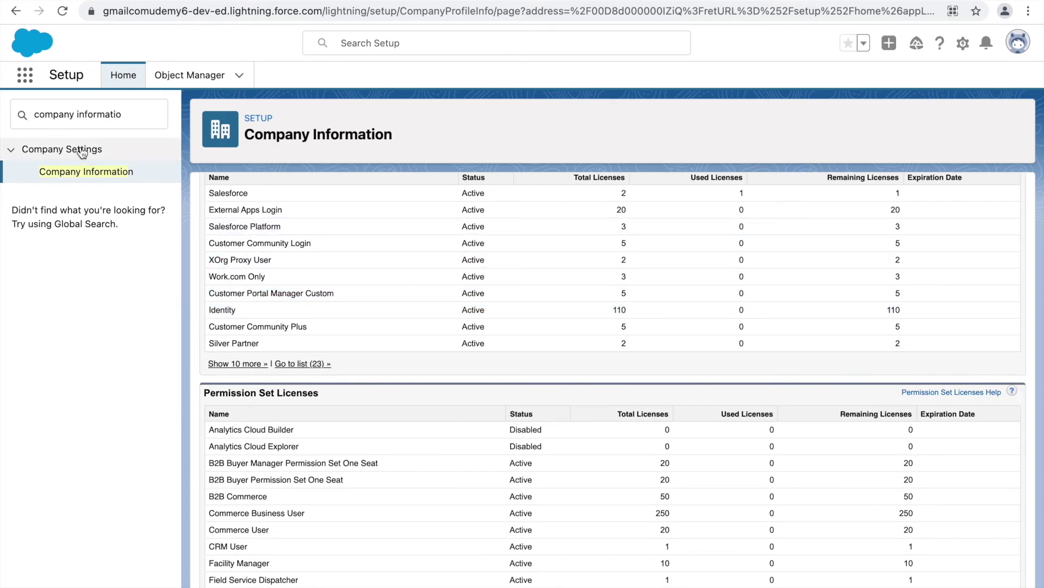
scroll(261, 243, up, 2)
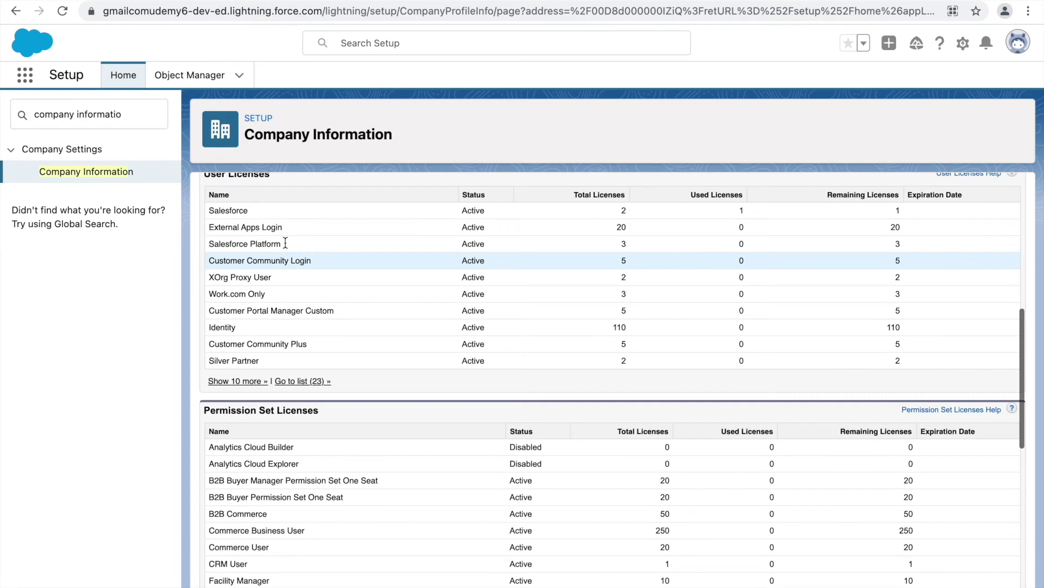
click(203, 210)
drag(203, 211, 254, 212)
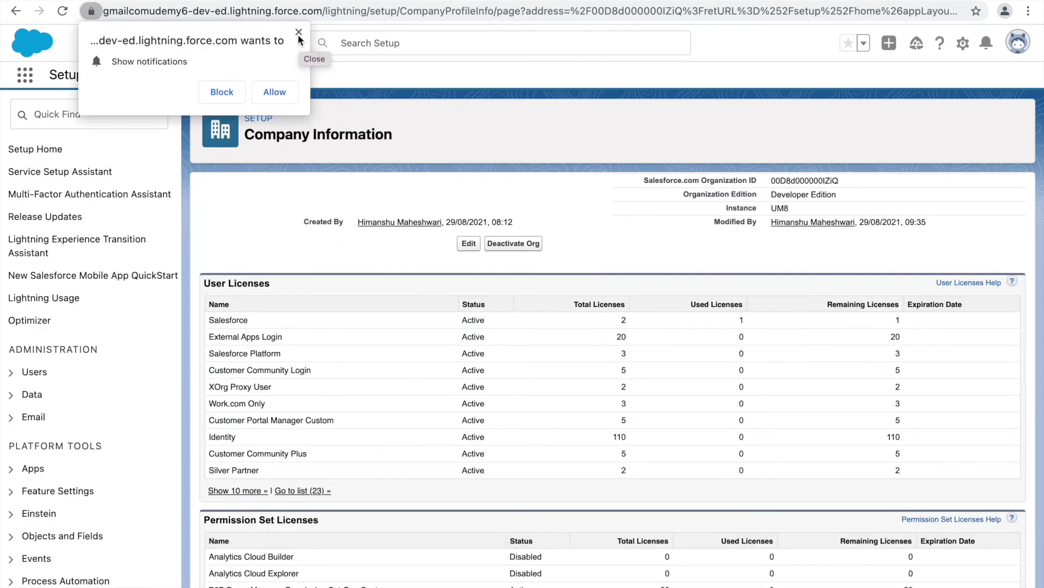
click(324, 40)
- Scroll below User Licenses and highlight the Permission Set Licenses and Feature Licenses headings
scroll(390, 391, down, 5)
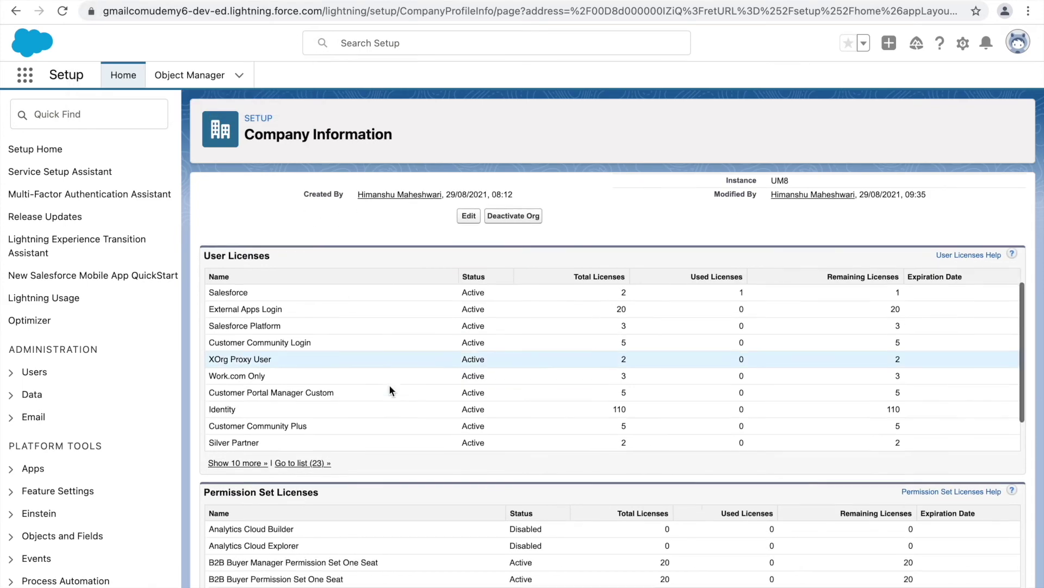
scroll(389, 389, down, 1)
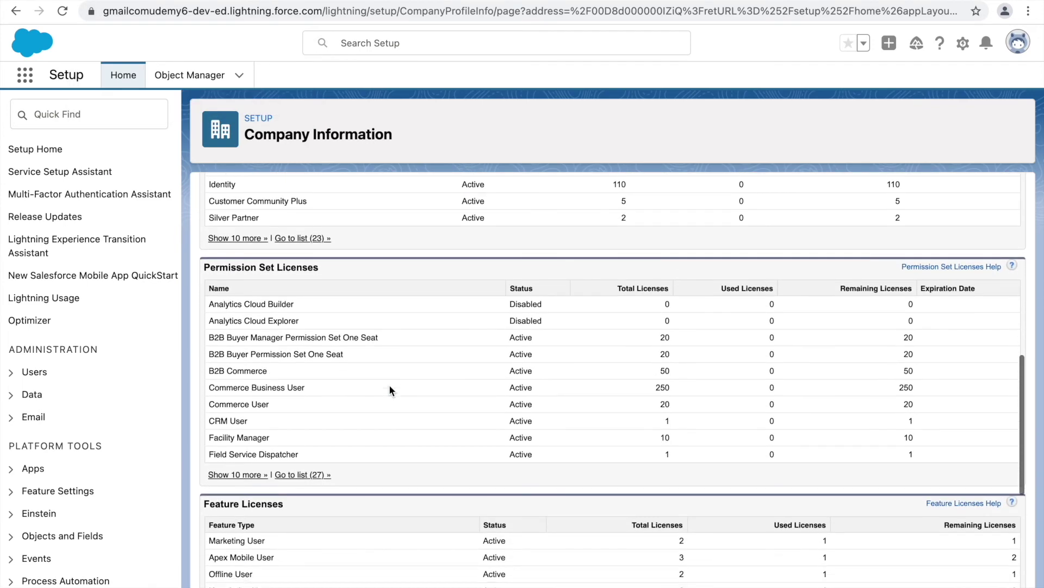
drag(326, 264, 219, 259)
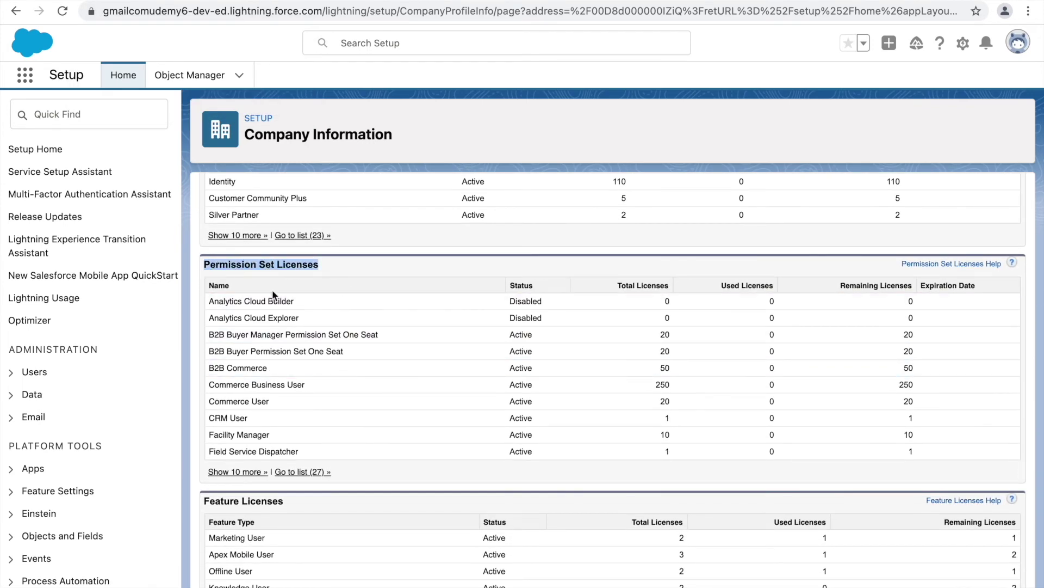
scroll(273, 296, down, 4)
drag(286, 330, 204, 329)
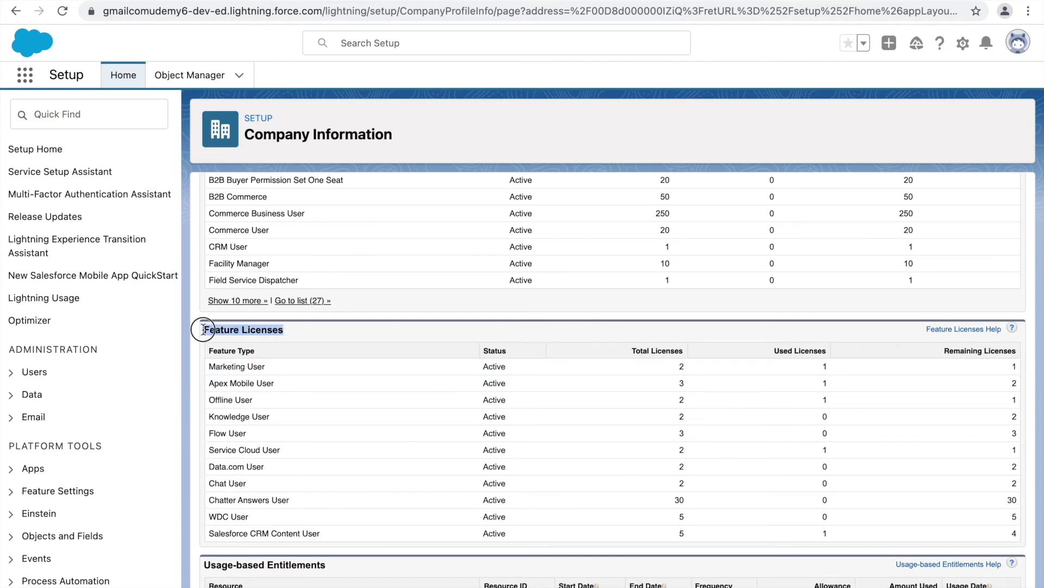
click(323, 335)
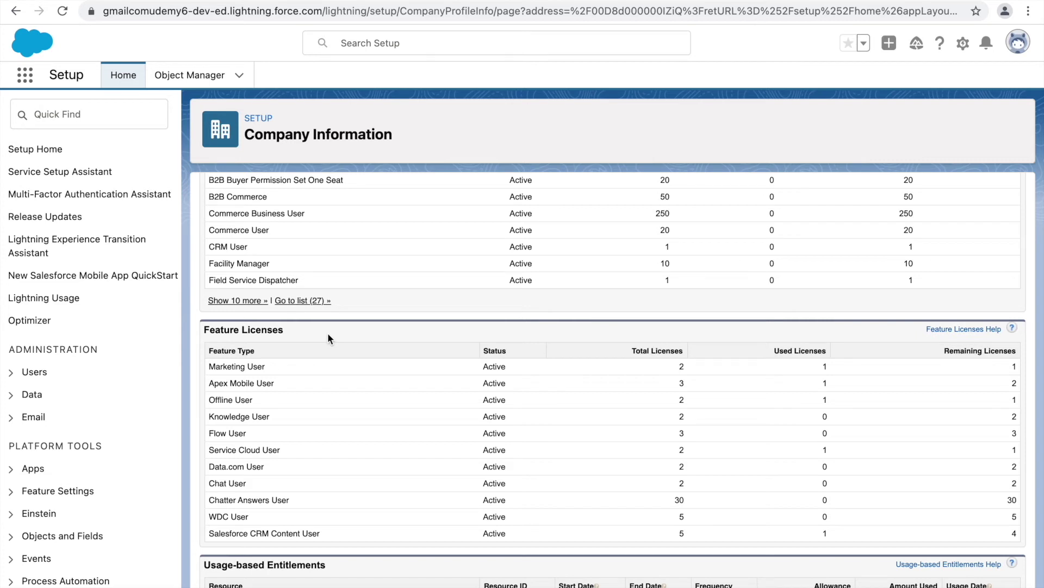
scroll(328, 337, up, 3)
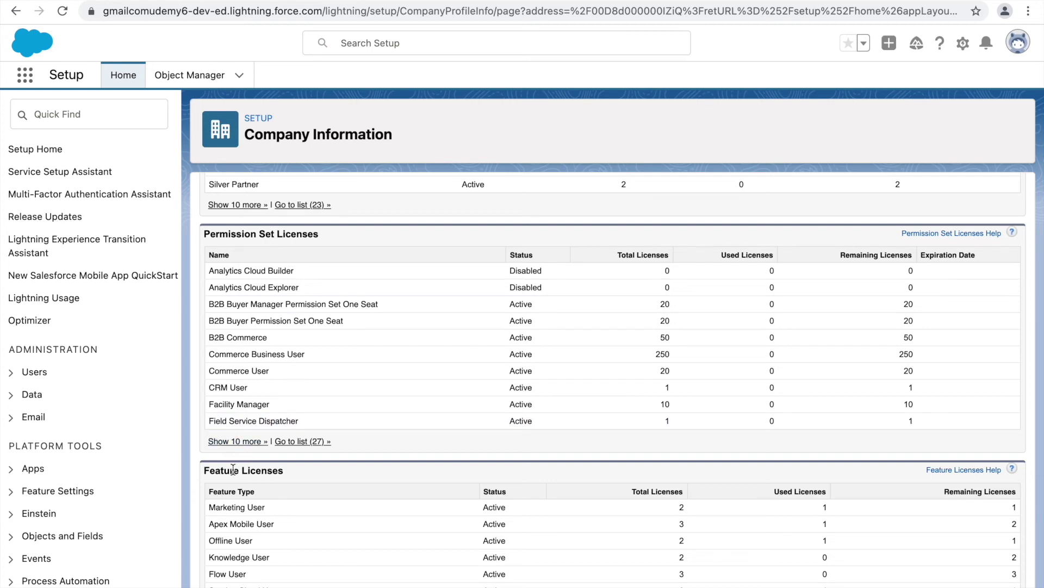
- Point out the Permission Set Licenses title and the Salesforce and Salesforce Platform user licences
scroll(383, 386, up, 4)
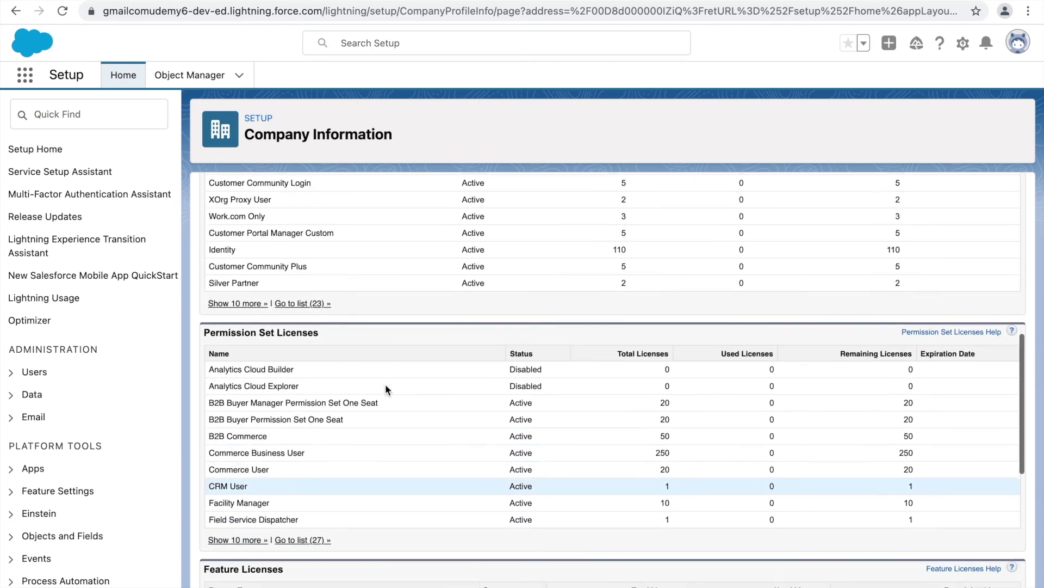
scroll(385, 384, up, 1)
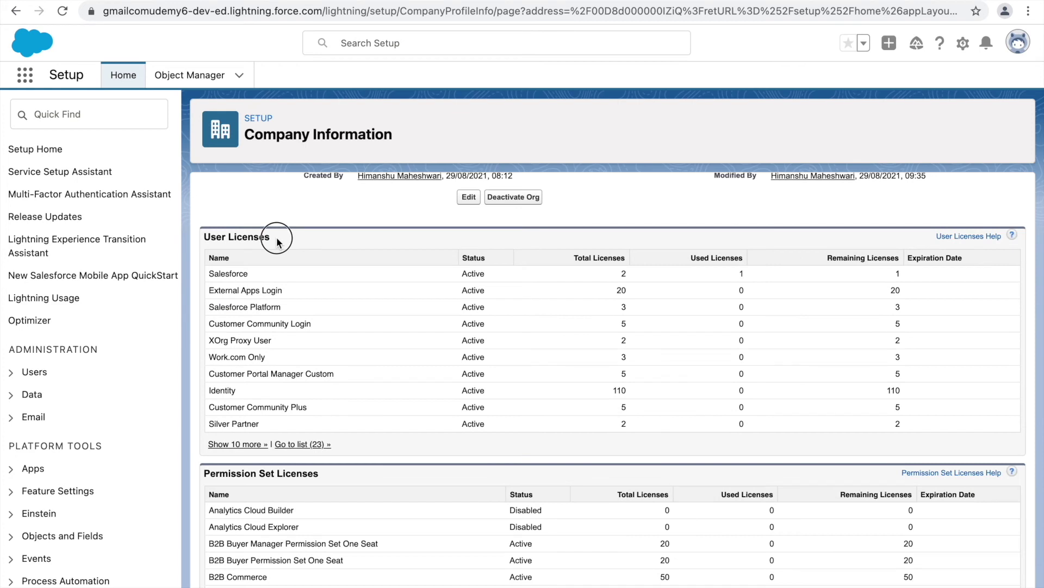
drag(272, 237, 205, 232)
scroll(347, 296, down, 3)
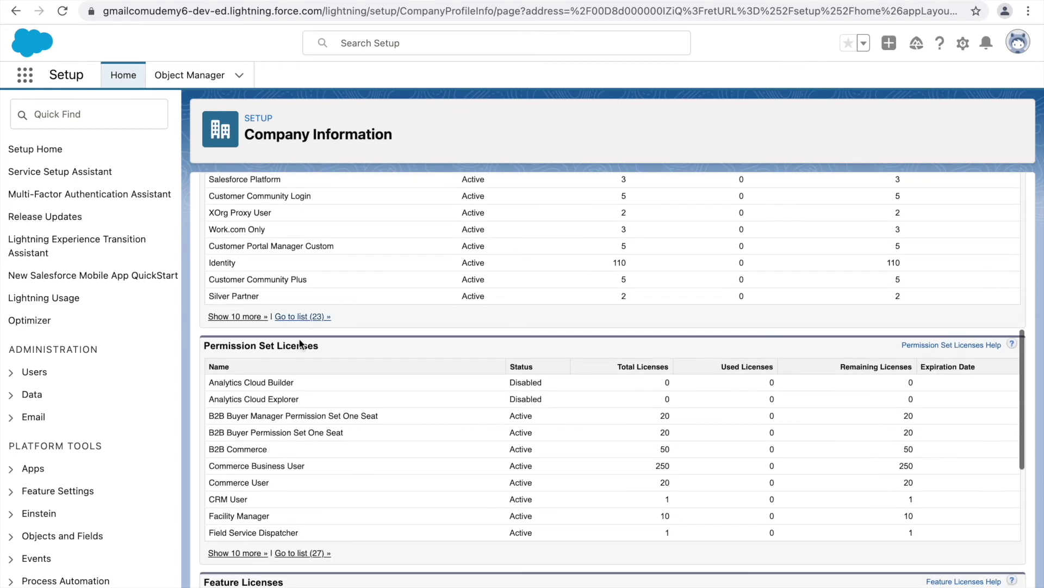
double_click(232, 347)
scroll(232, 347, down, 3)
click(224, 468)
scroll(287, 479, up, 6)
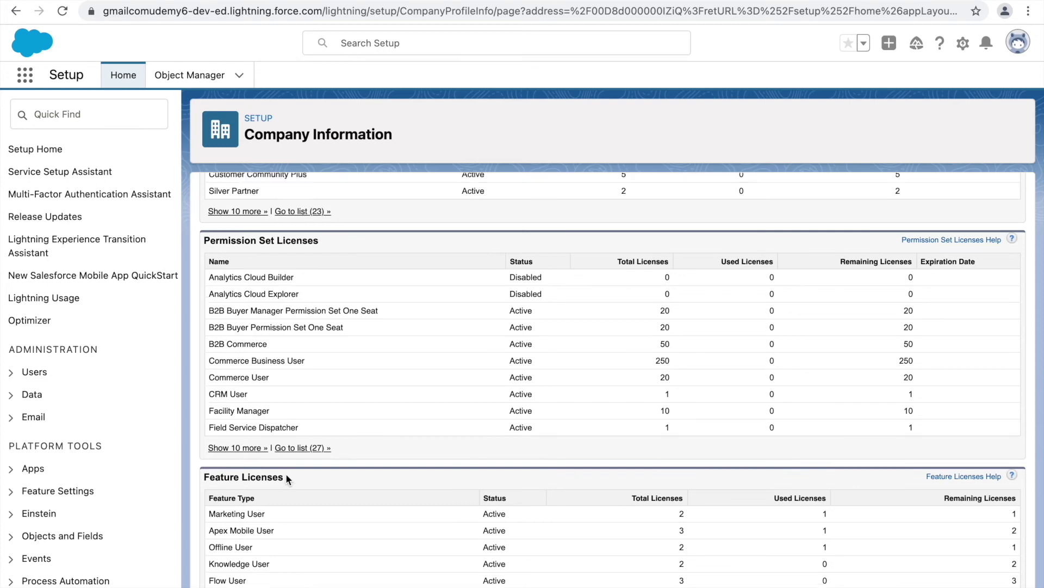
scroll(400, 403, up, 1)
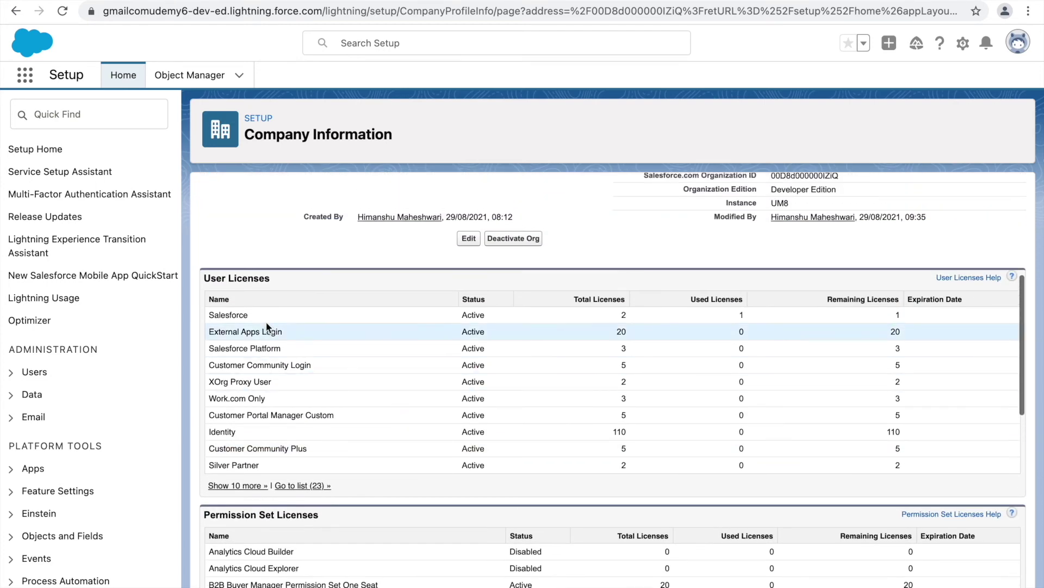
double_click(233, 314)
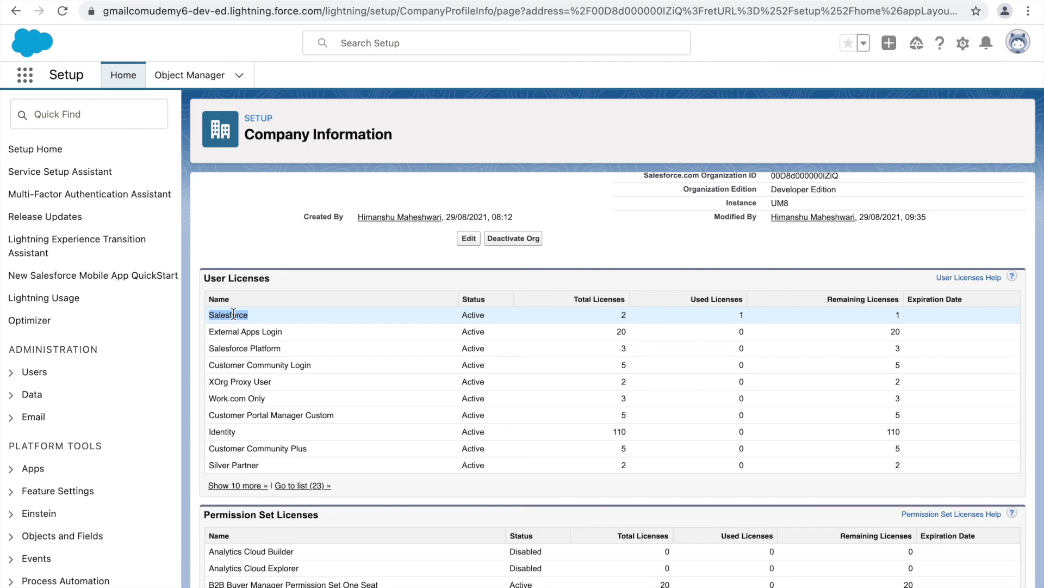
mouse_move(280, 348)
mouse_down()
mouse_move(216, 346)
mouse_move(294, 355)
mouse_up()
- Highlight the CRM User permission set licence and Salesforce CRM Content User feature licence
scroll(252, 352, down, 3)
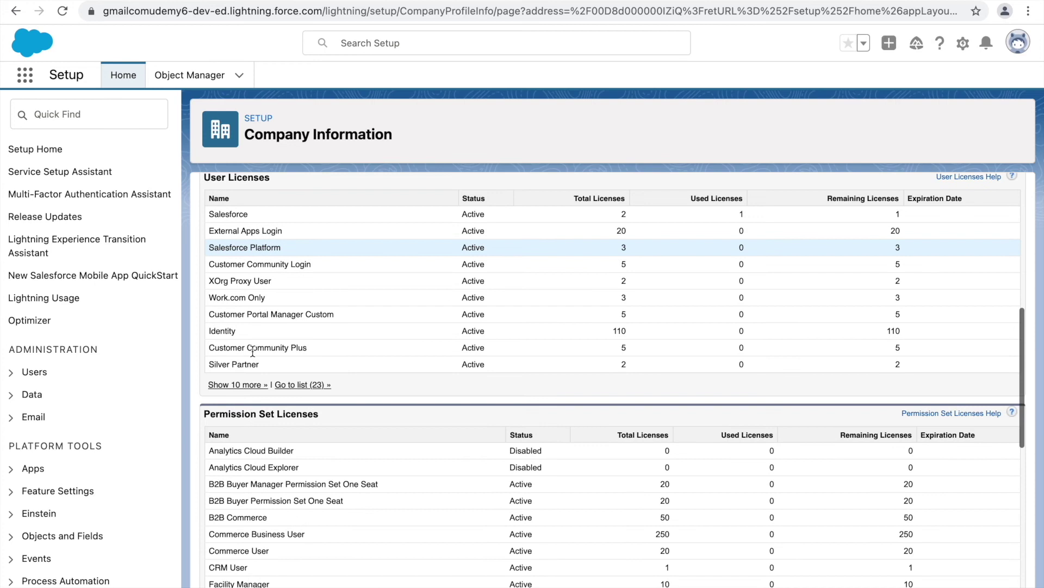
scroll(252, 352, down, 3)
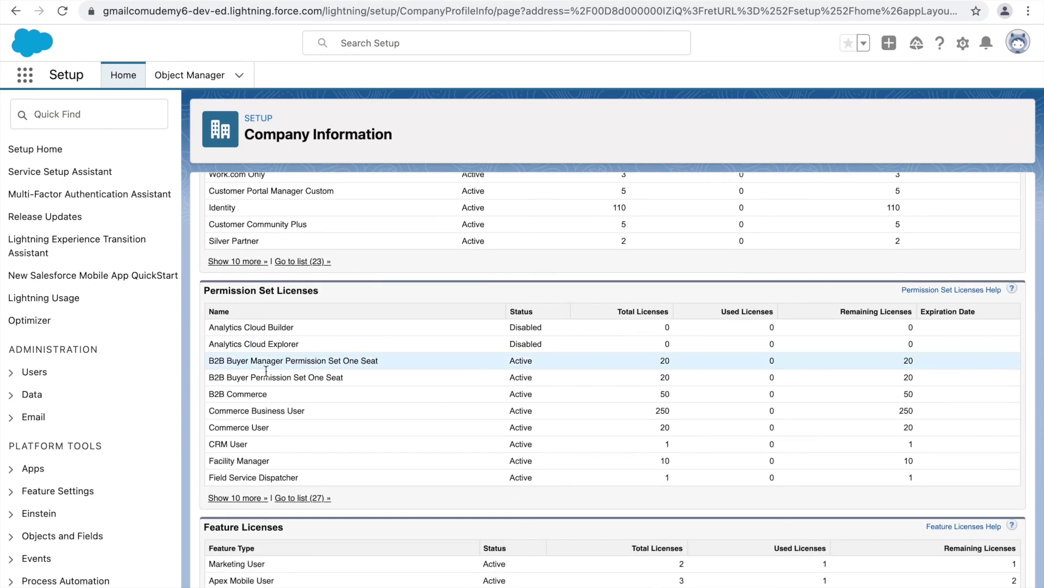
drag(256, 445, 205, 440)
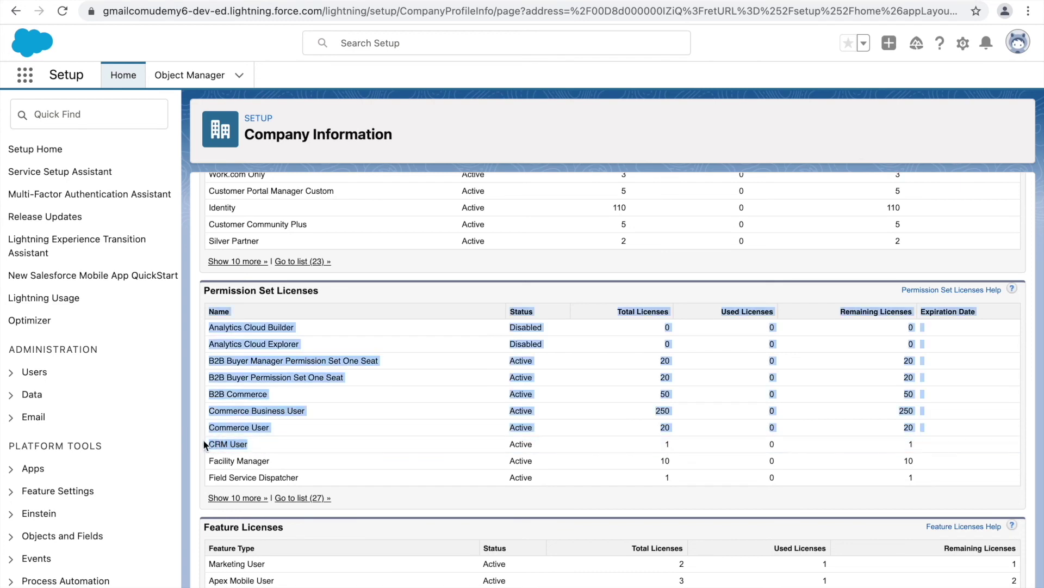
click(205, 440)
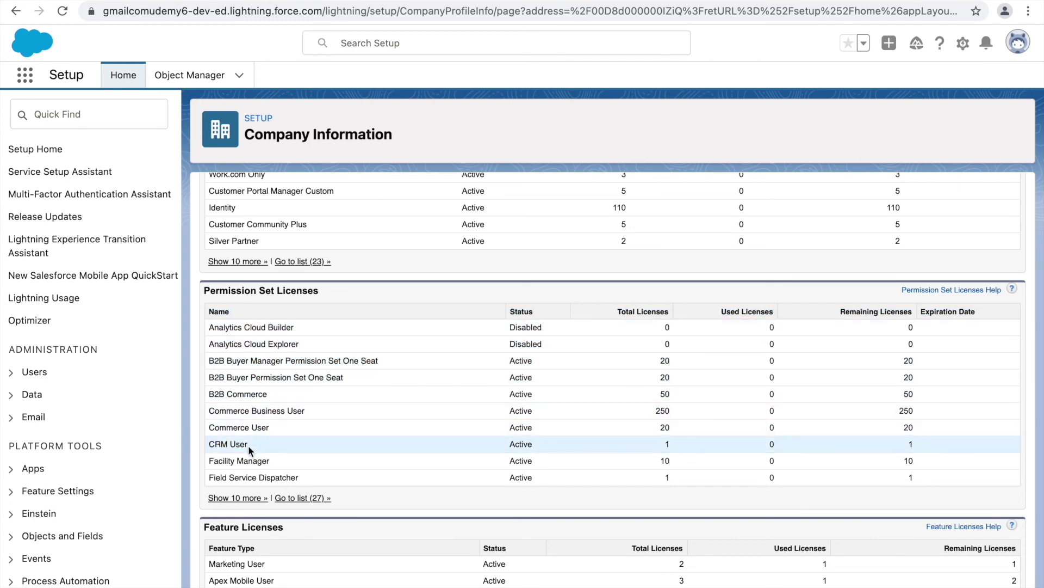
scroll(248, 445, down, 3)
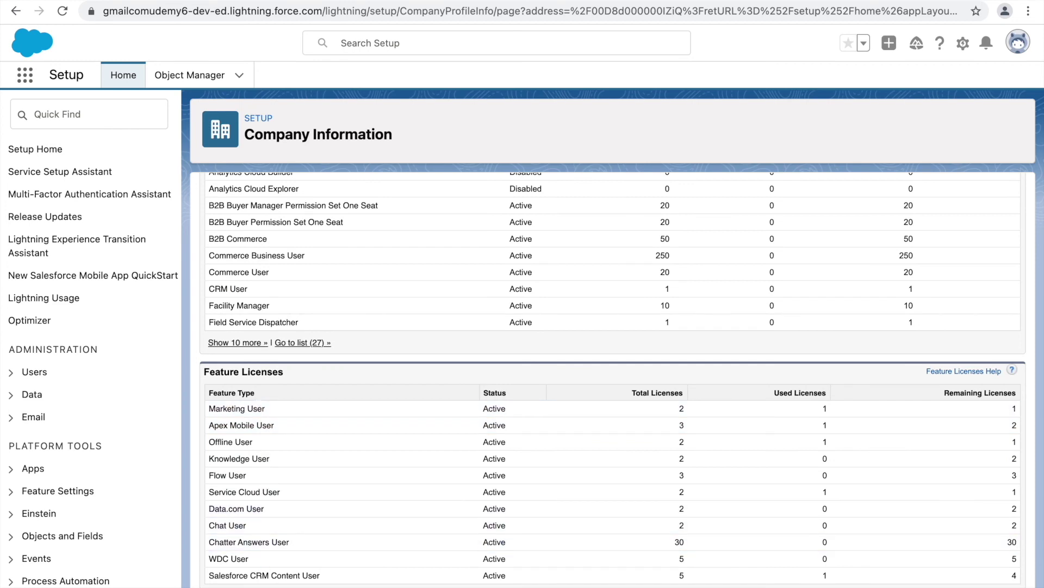
drag(325, 577, 198, 571)
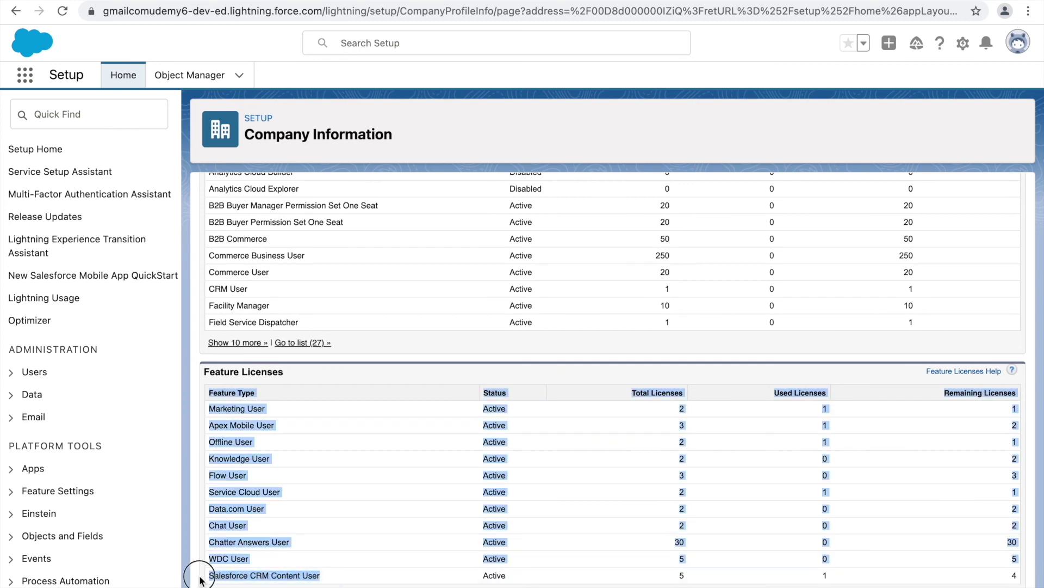
click(198, 571)
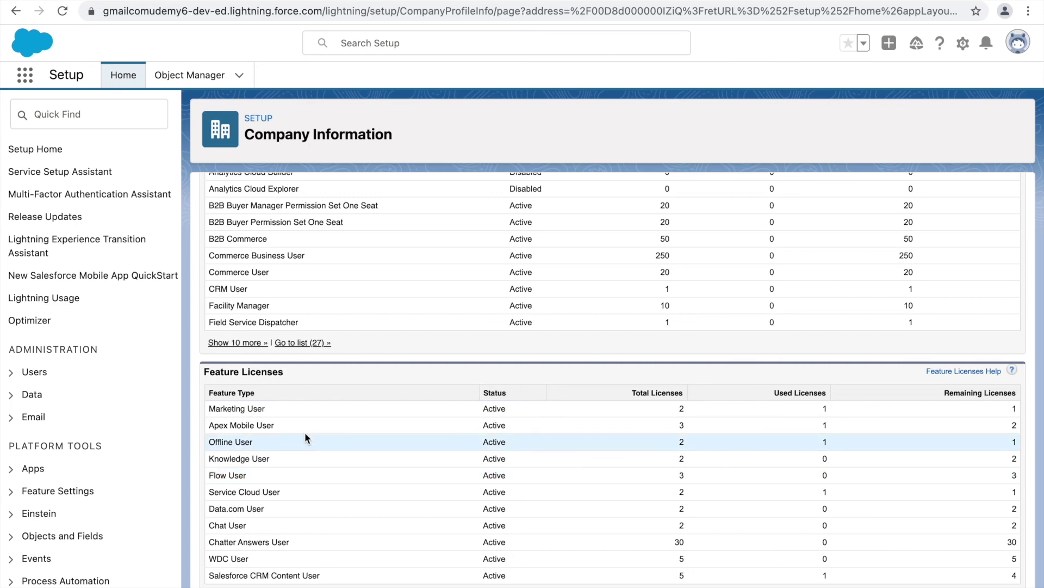
scroll(305, 432, up, 3)
- Scroll back up and highlight the Salesforce user licence name twice
scroll(305, 434, up, 2)
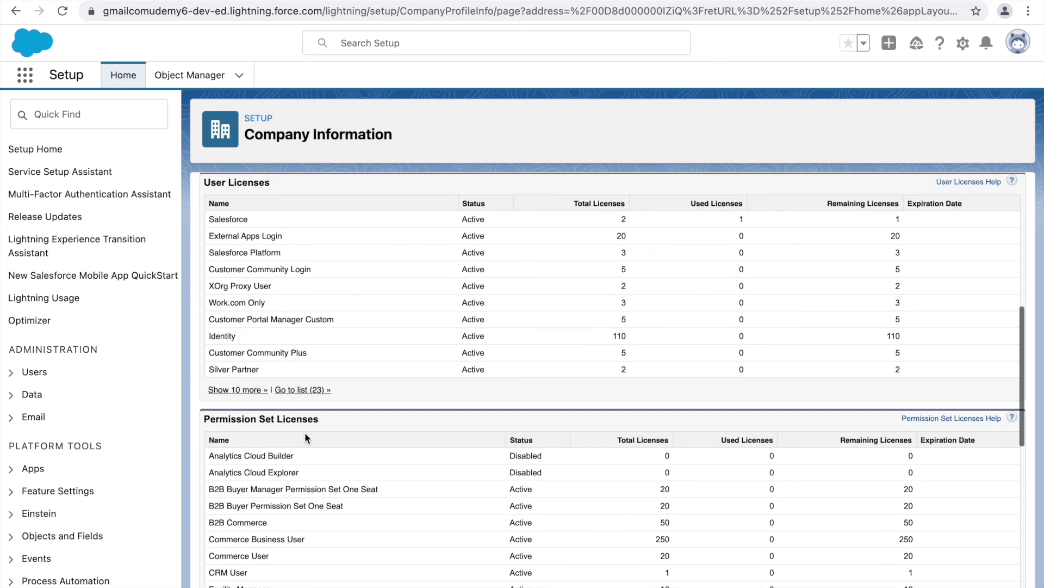
double_click(231, 219)
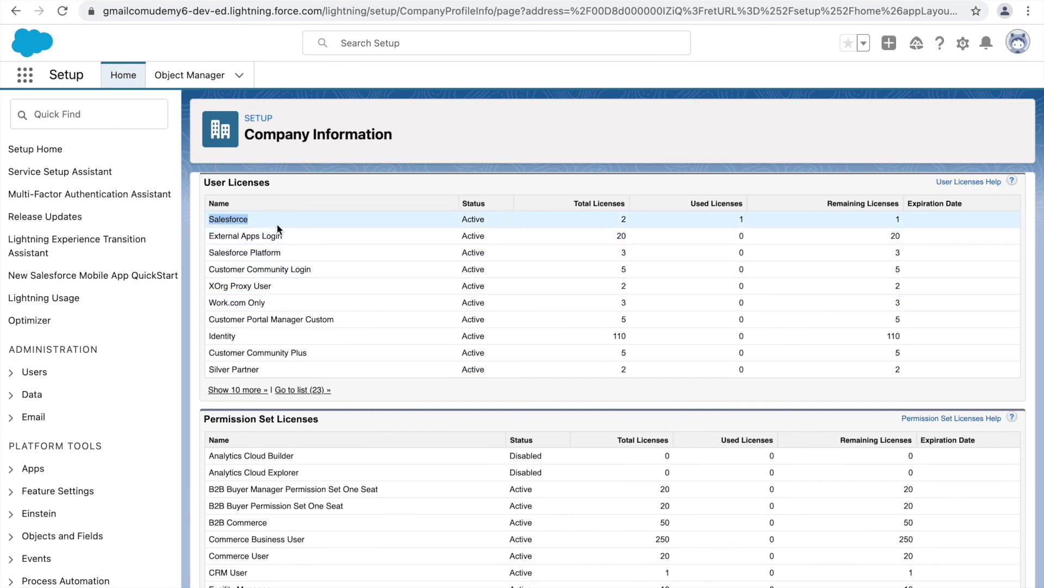
click(257, 219)
double_click(235, 218)
click(272, 221)
- Point out the Organization Edition (Developer Edition) and Instance (UM8) labels
scroll(377, 285, down, 5)
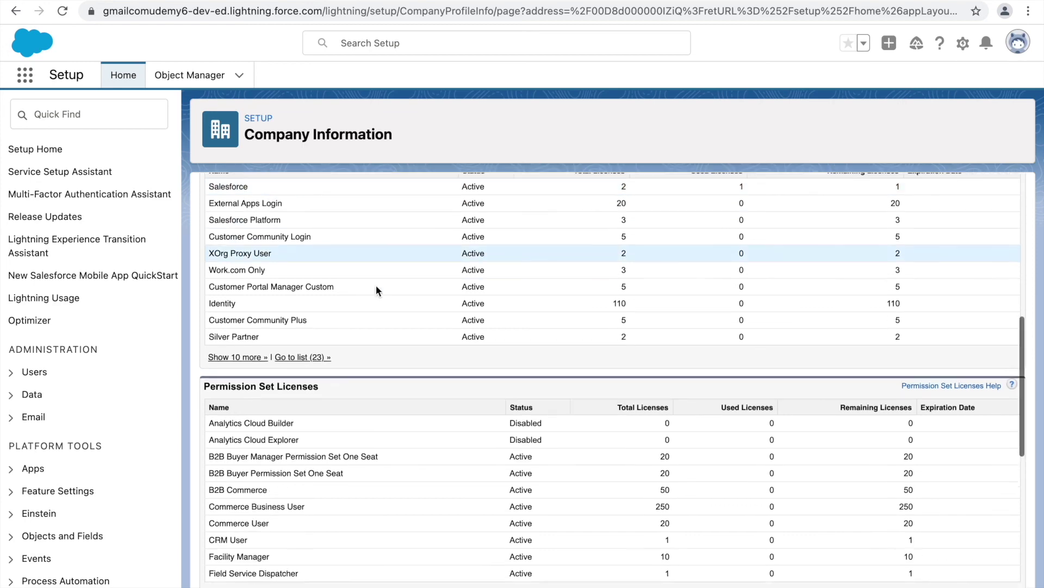
scroll(376, 285, up, 15)
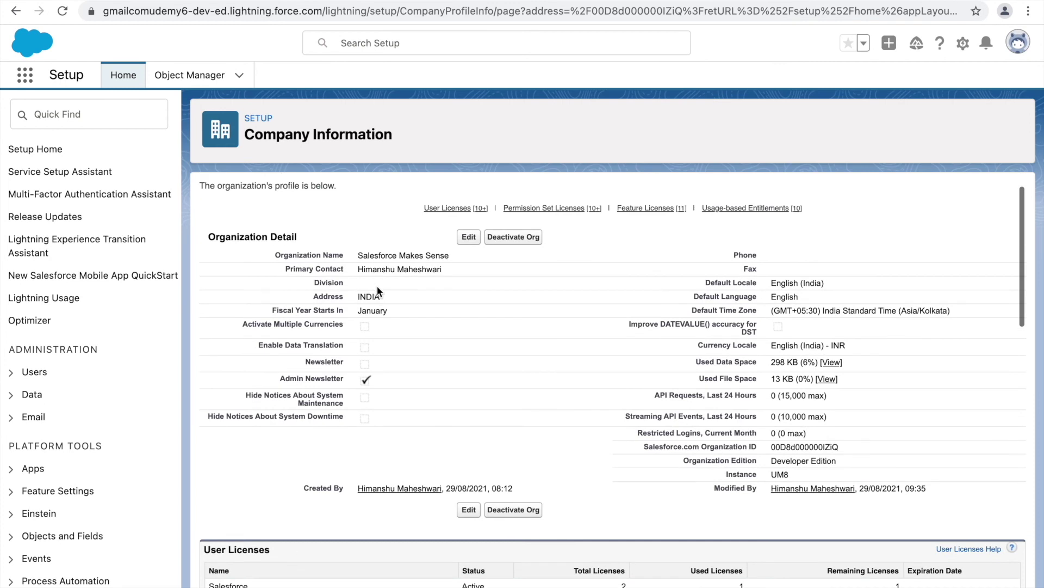
double_click(749, 460)
click(722, 462)
double_click(751, 460)
double_click(742, 474)
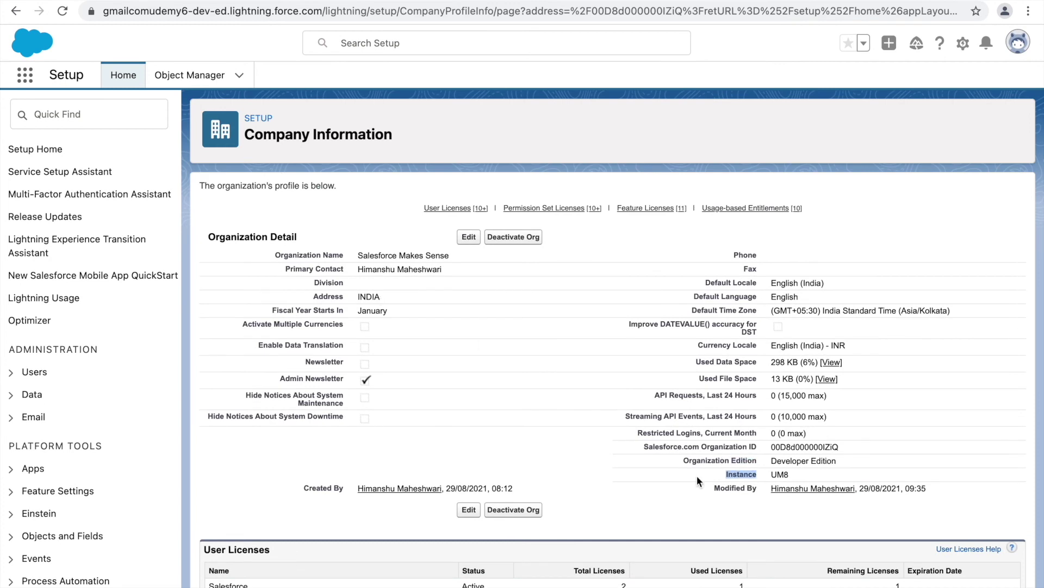